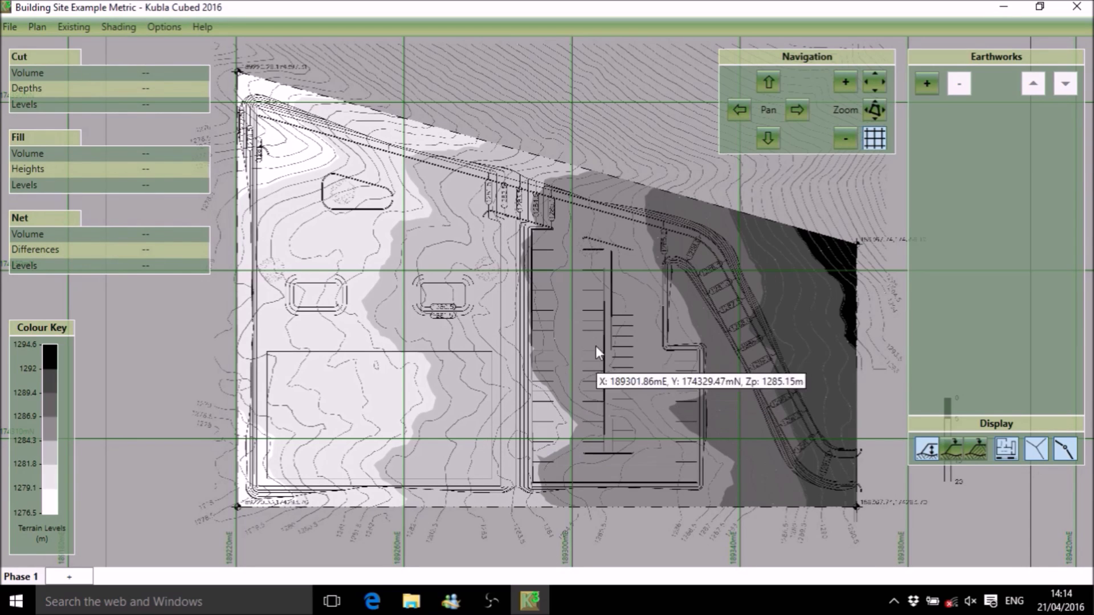
# - Bring up the earthwork type list for the Building Site Example Metric terrain
pyautogui.click(918, 93)
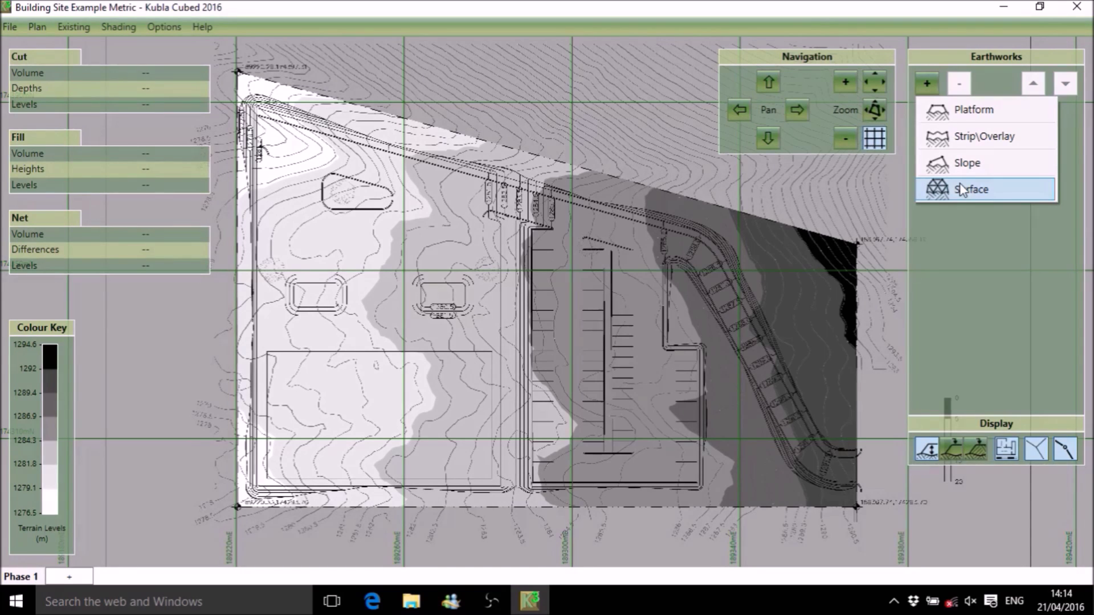
# - Trace an overlay around the whole site boundary and the road, closing it at bottom-left
pyautogui.click(991, 142)
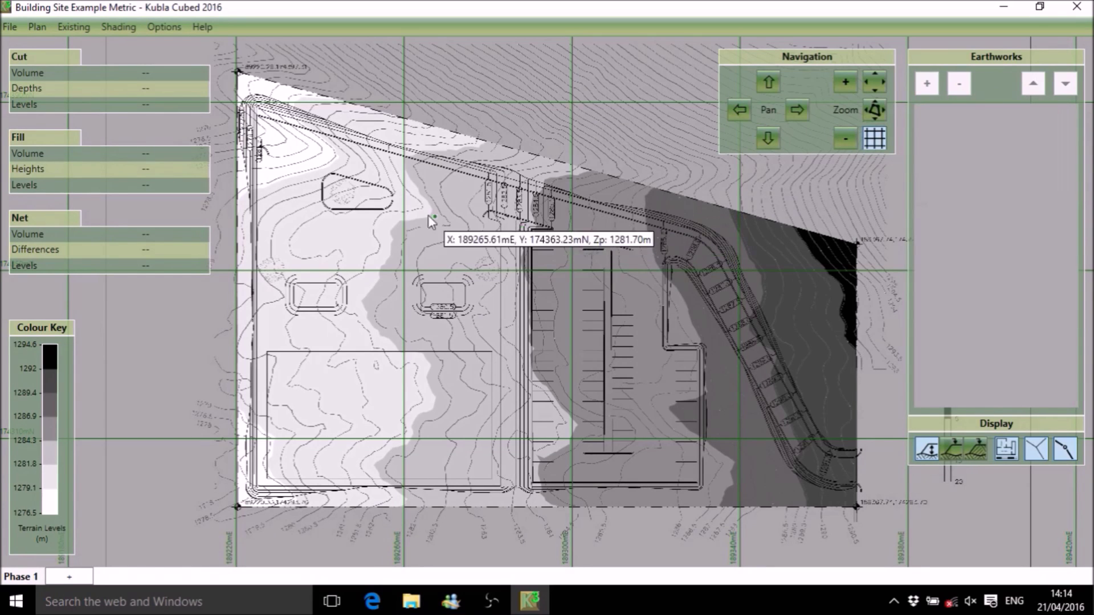
pyautogui.click(238, 89)
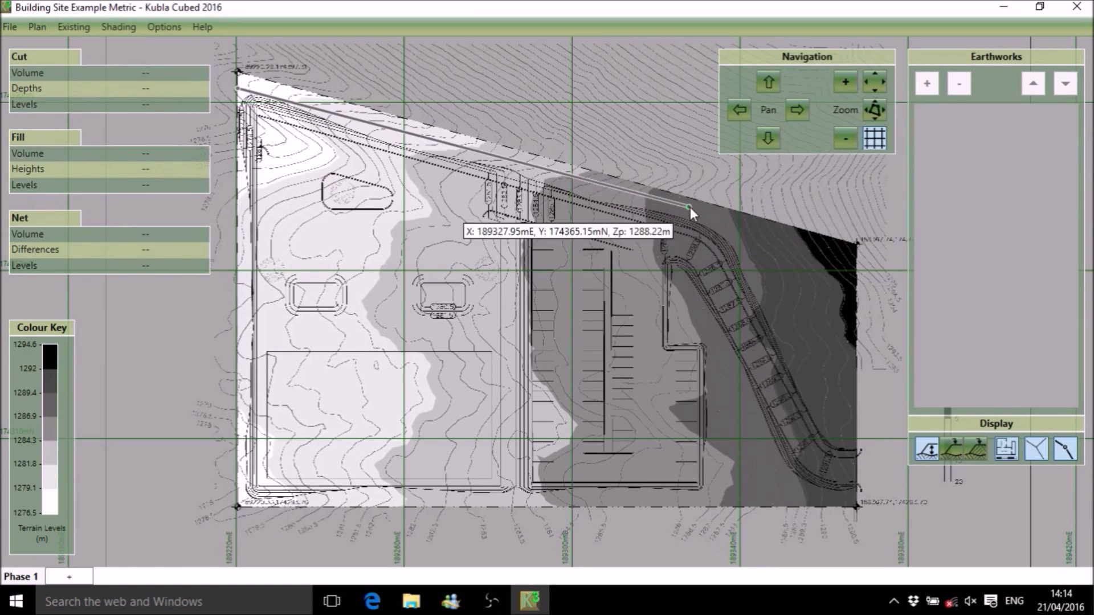
pyautogui.click(702, 220)
pyautogui.click(735, 241)
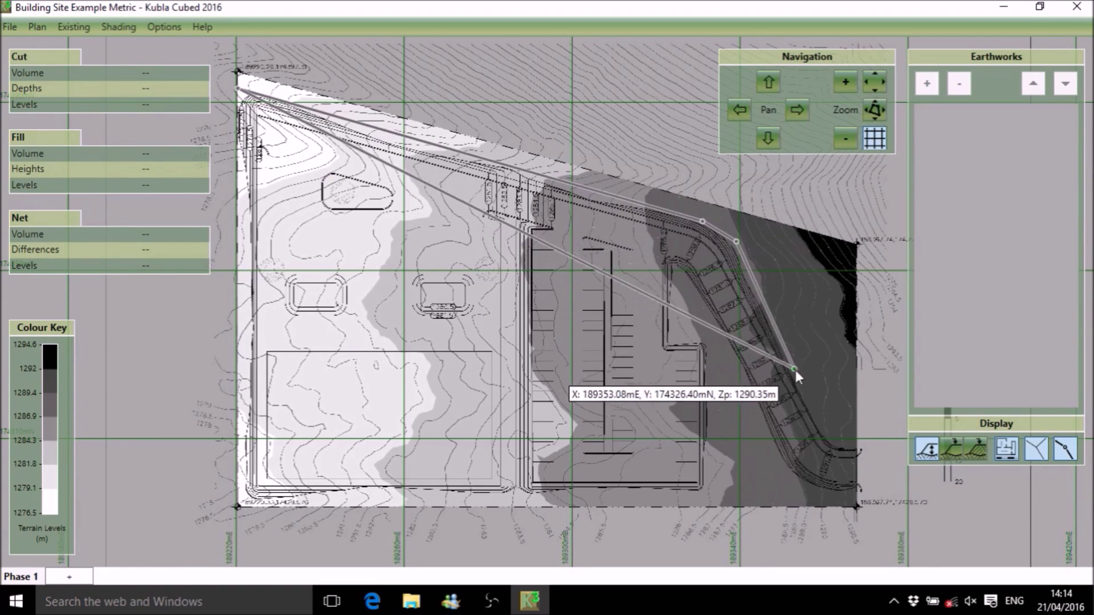
pyautogui.click(822, 431)
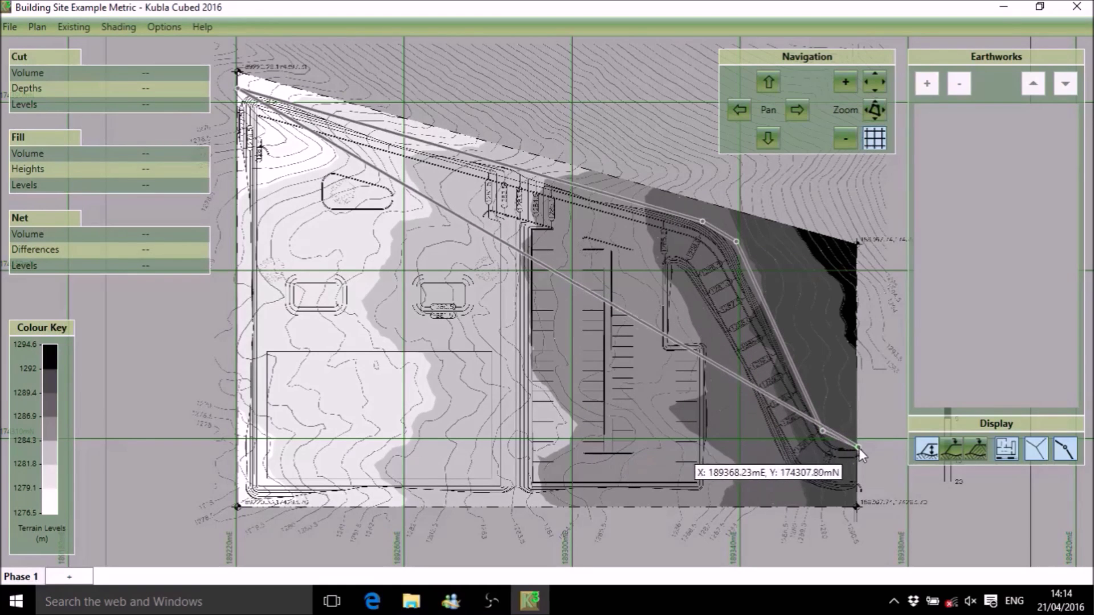
pyautogui.click(859, 448)
pyautogui.click(859, 493)
pyautogui.click(797, 489)
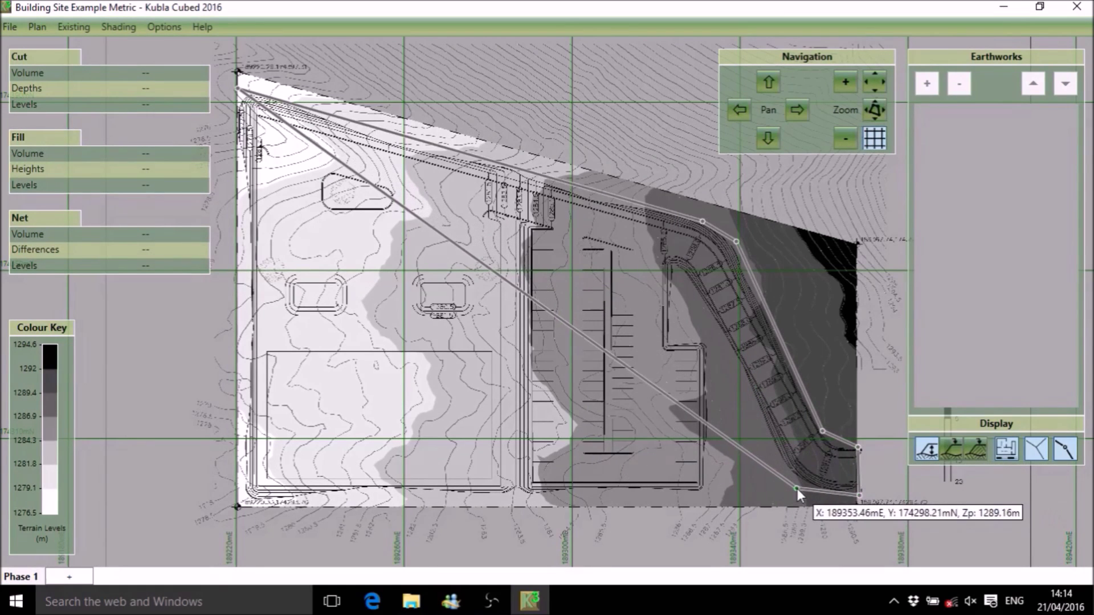
pyautogui.click(731, 361)
pyautogui.click(714, 496)
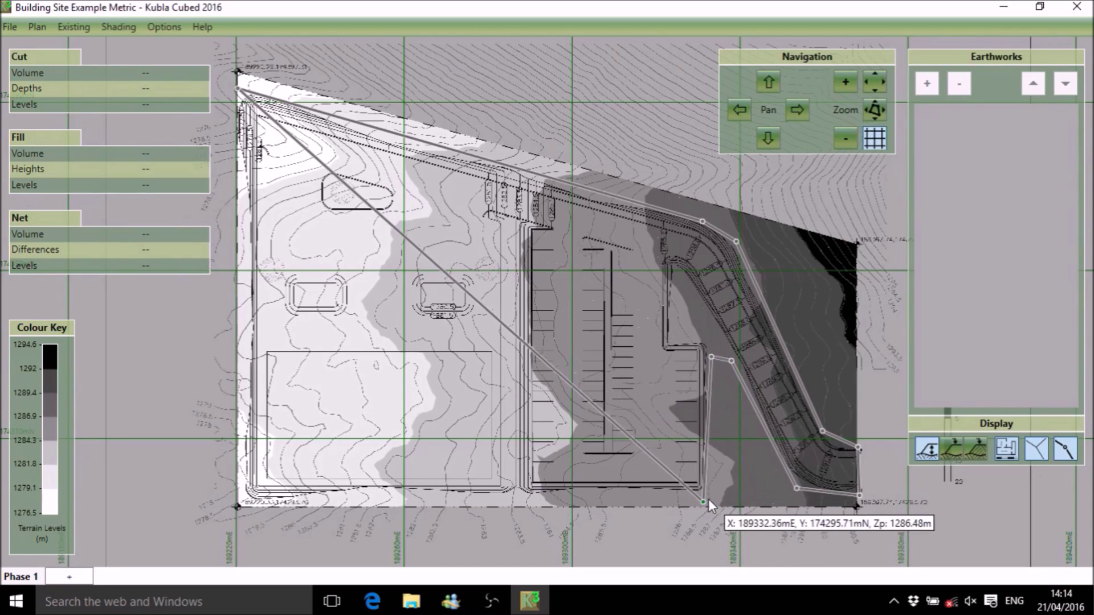
pyautogui.doubleClick(243, 502)
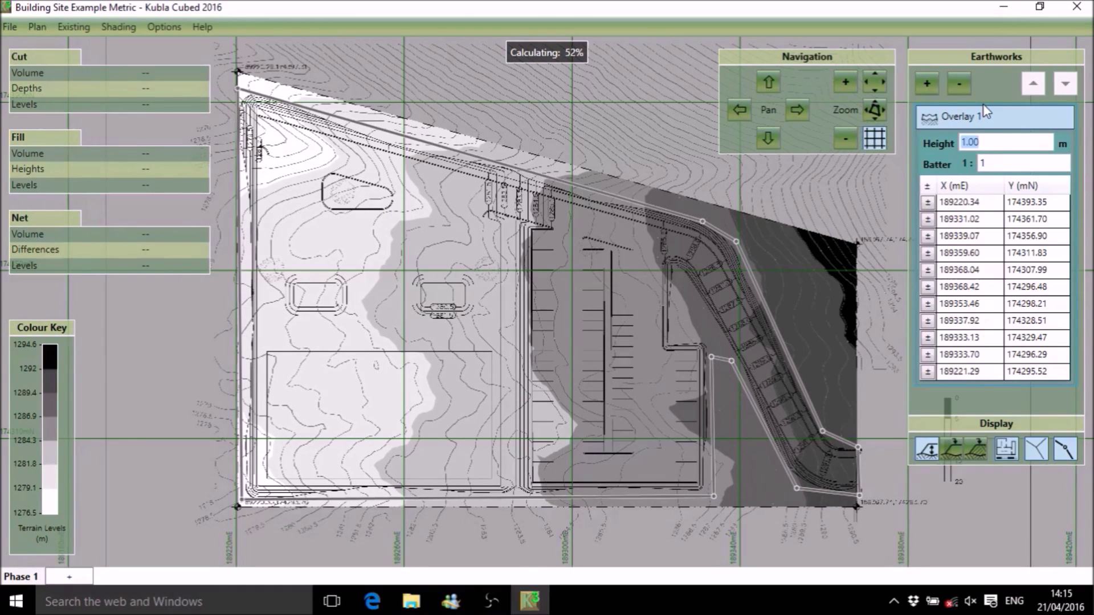
# - Set the overlay height to -0.3 m, giving about 3009 m³ of cut
pyautogui.press('BackSpace')
pyautogui.press('BackSpace')
pyautogui.press('BackSpace')
pyautogui.write('-0.3')
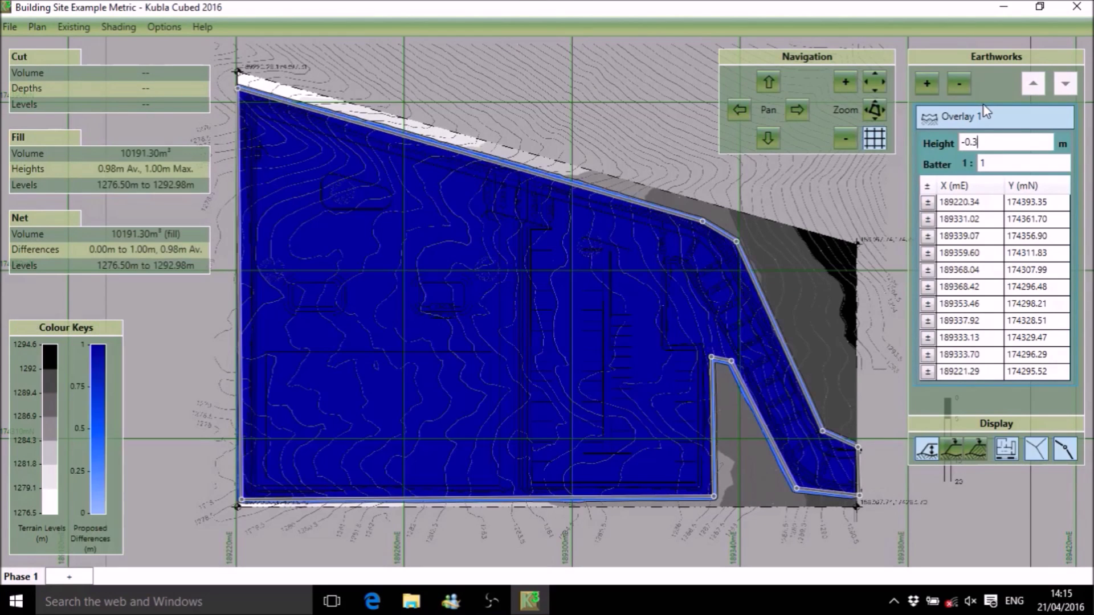
pyautogui.press('Tab')
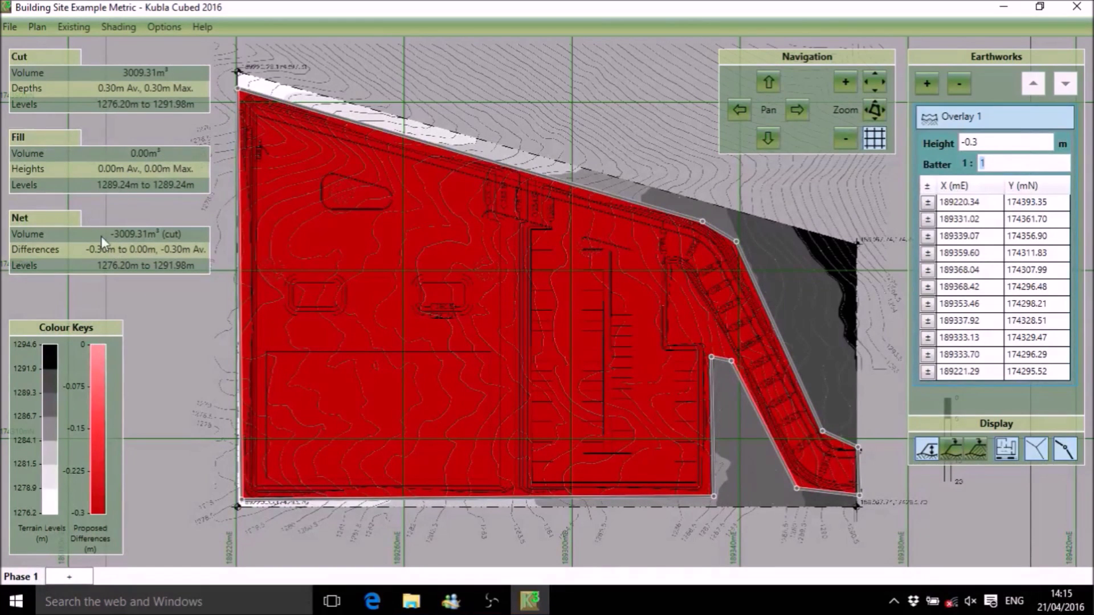
pyautogui.rightClick(21, 576)
# - Rename Phase 1 to 'stripping' and add a second phase named 'bulk earthworks'
pyautogui.click(56, 543)
pyautogui.write('st')
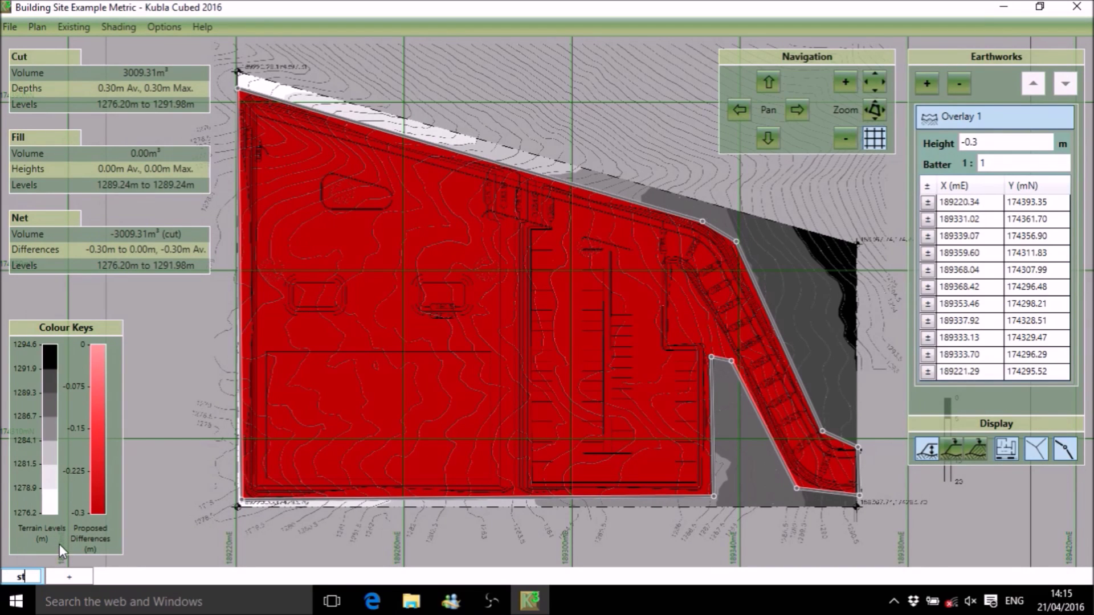
pyautogui.write('ripping')
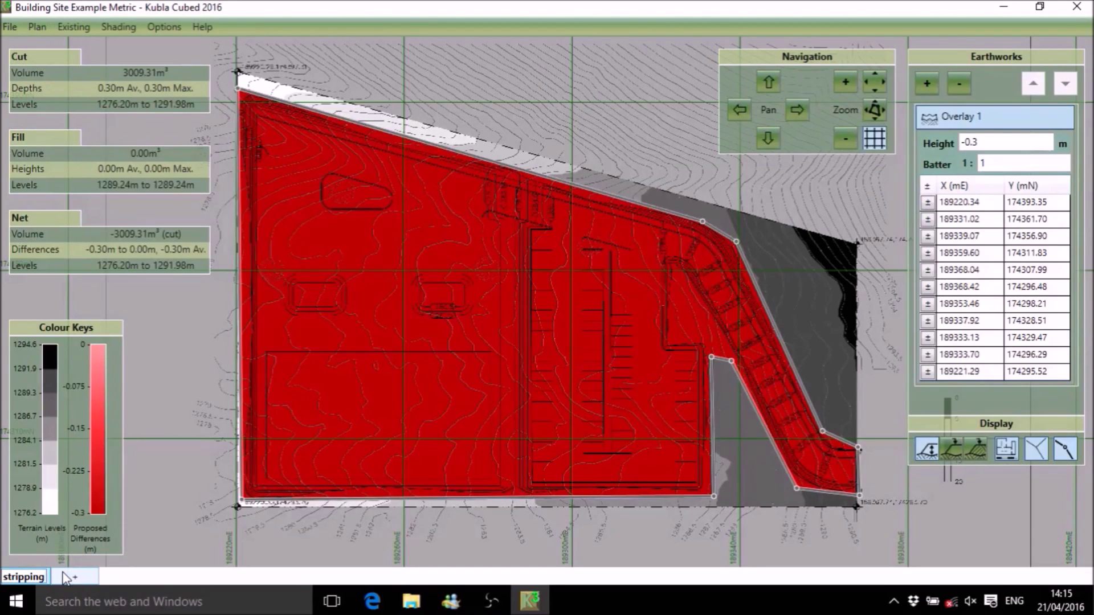
pyautogui.click(64, 578)
pyautogui.doubleClick(62, 572)
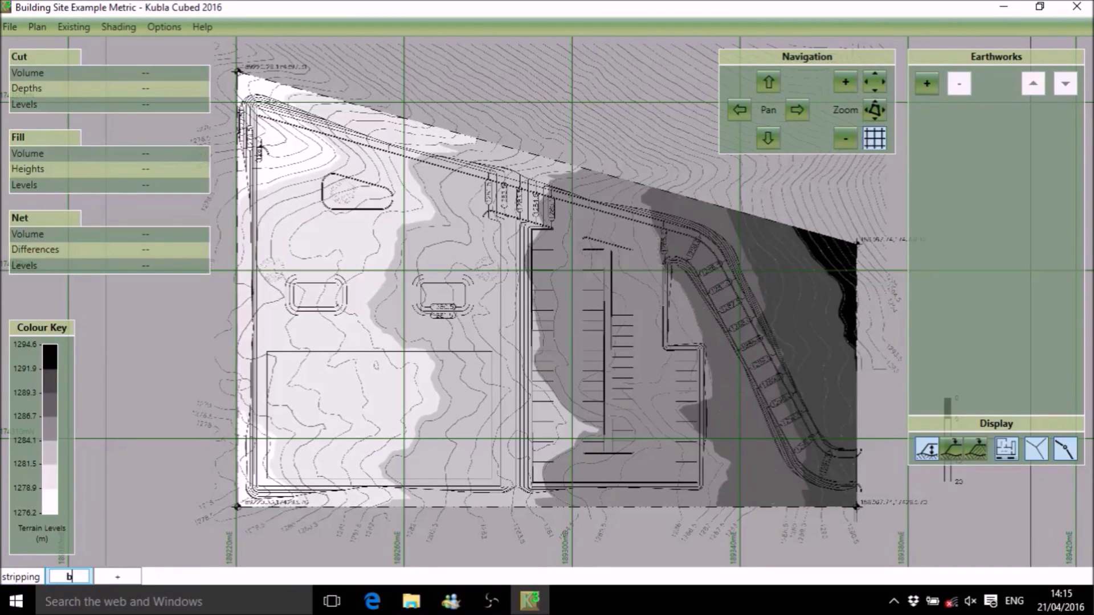
pyautogui.write('bulk eart')
pyautogui.write('hworks')
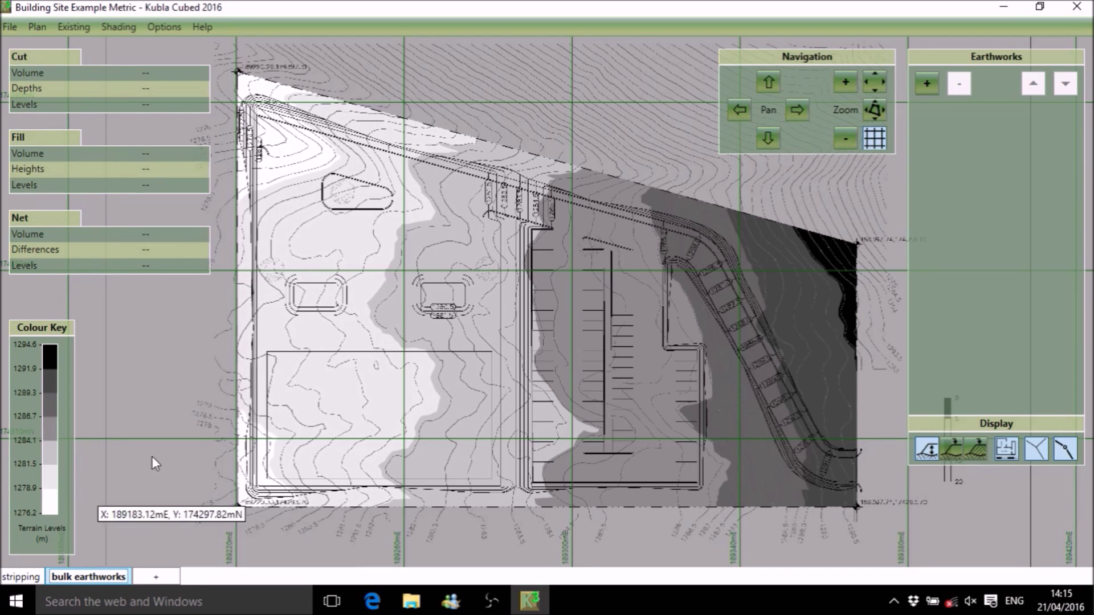
pyautogui.click(542, 327)
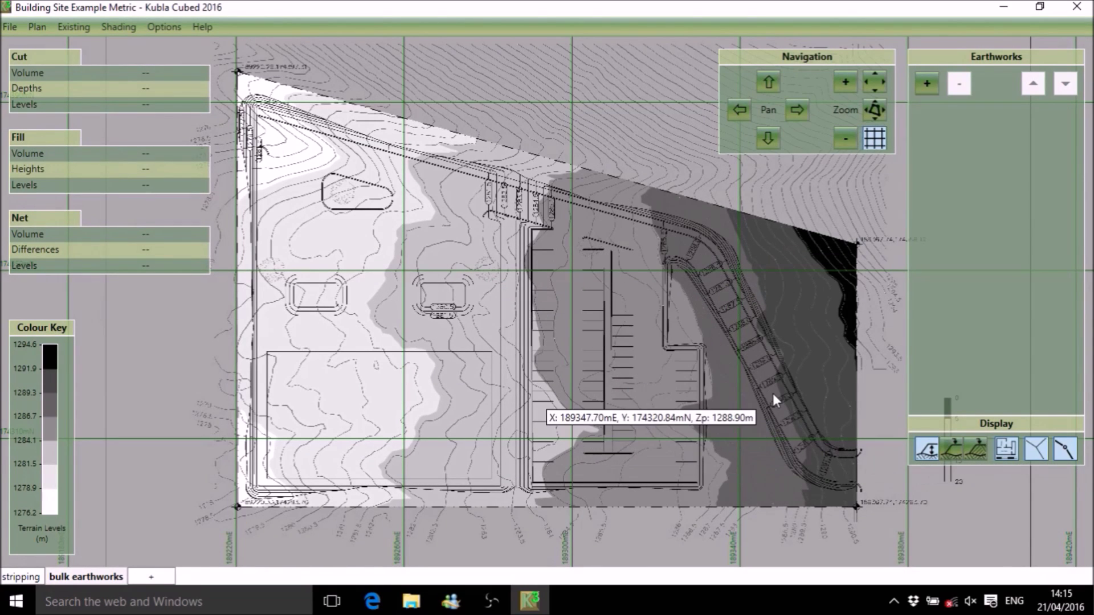
pyautogui.scroll(1, 772, 393)
pyautogui.scroll(2, 806, 432)
pyautogui.scroll(1, 788, 422)
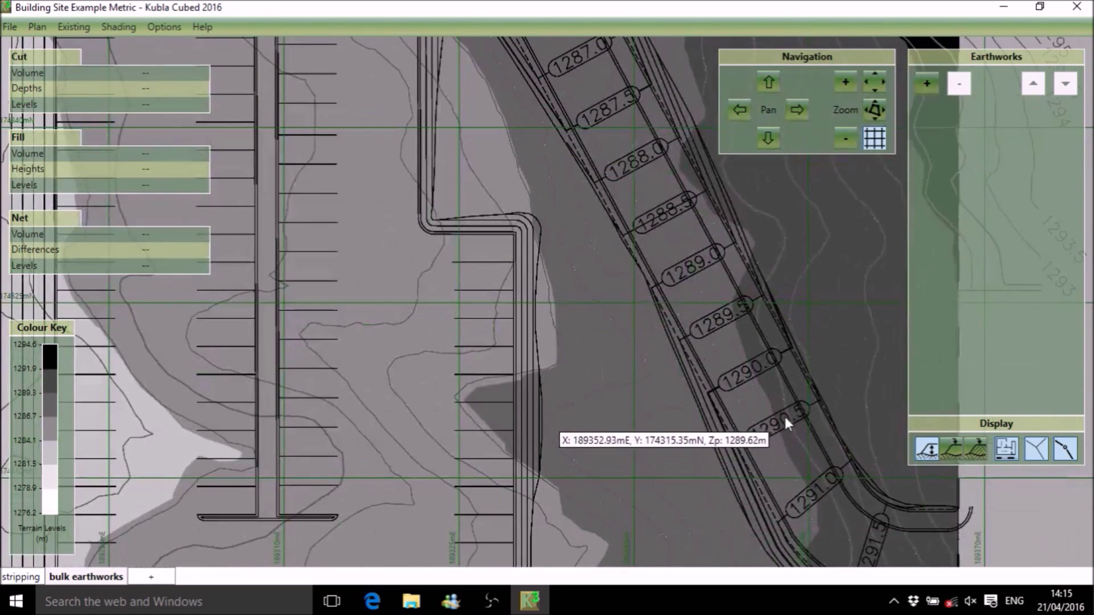
pyautogui.scroll(-1, 757, 423)
pyautogui.scroll(-1, 757, 422)
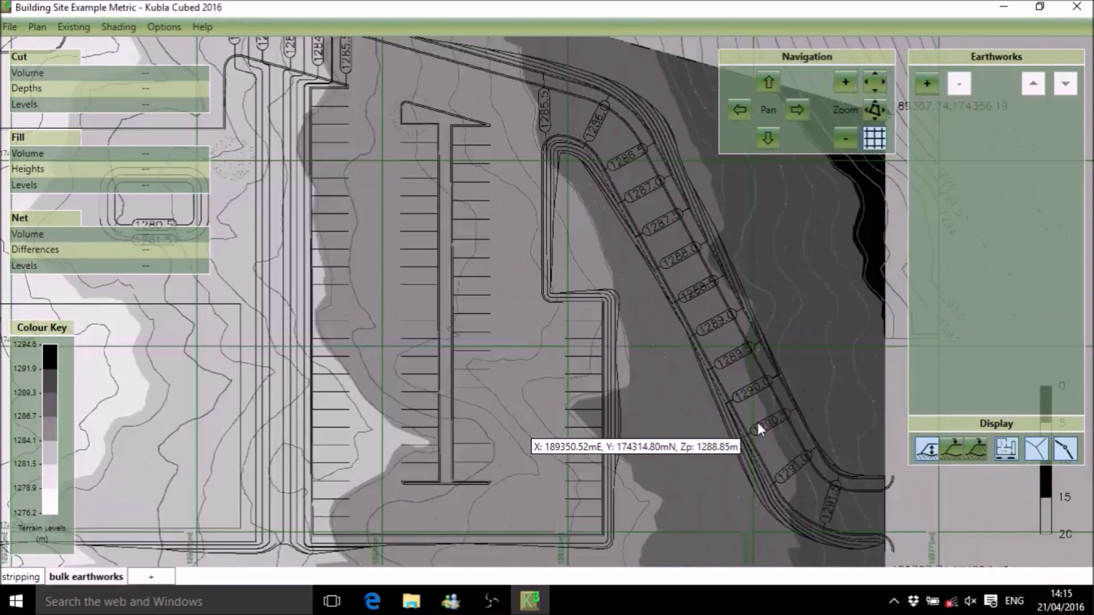
pyautogui.scroll(-2, 757, 422)
# - Add a surface whose outline is the drawing's proposed outline layer only
pyautogui.click(927, 84)
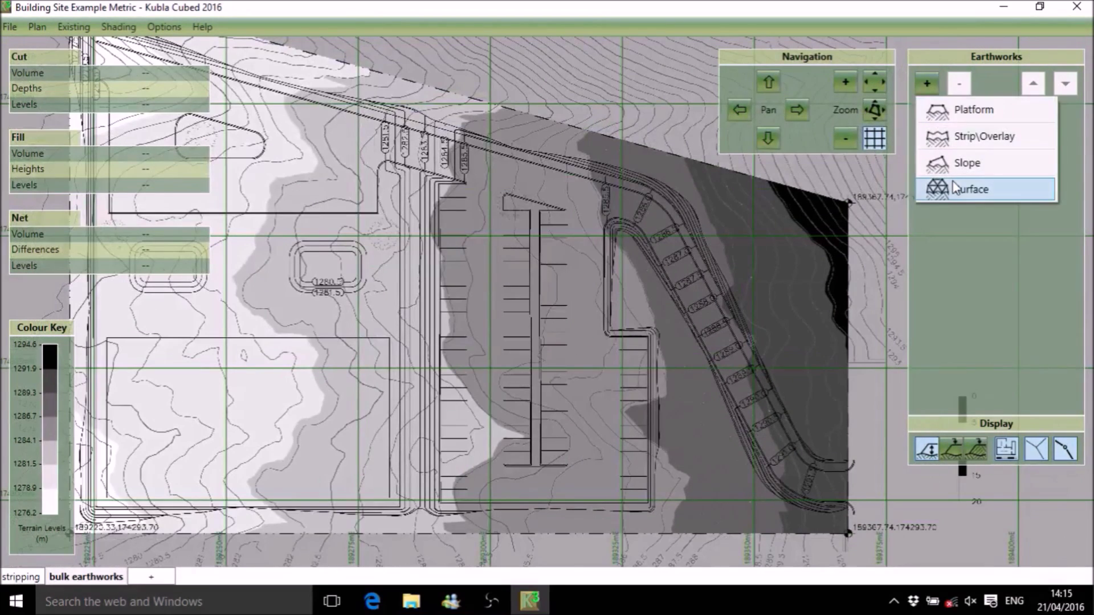
pyautogui.click(957, 188)
pyautogui.click(63, 122)
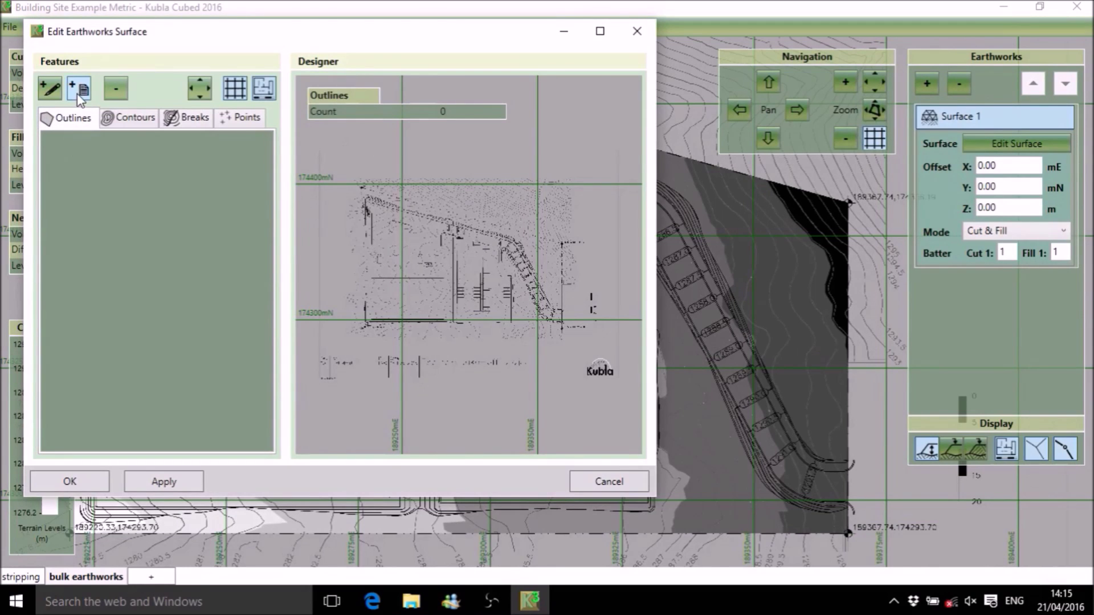
pyautogui.click(79, 88)
pyautogui.click(280, 173)
pyautogui.click(434, 403)
pyautogui.click(68, 66)
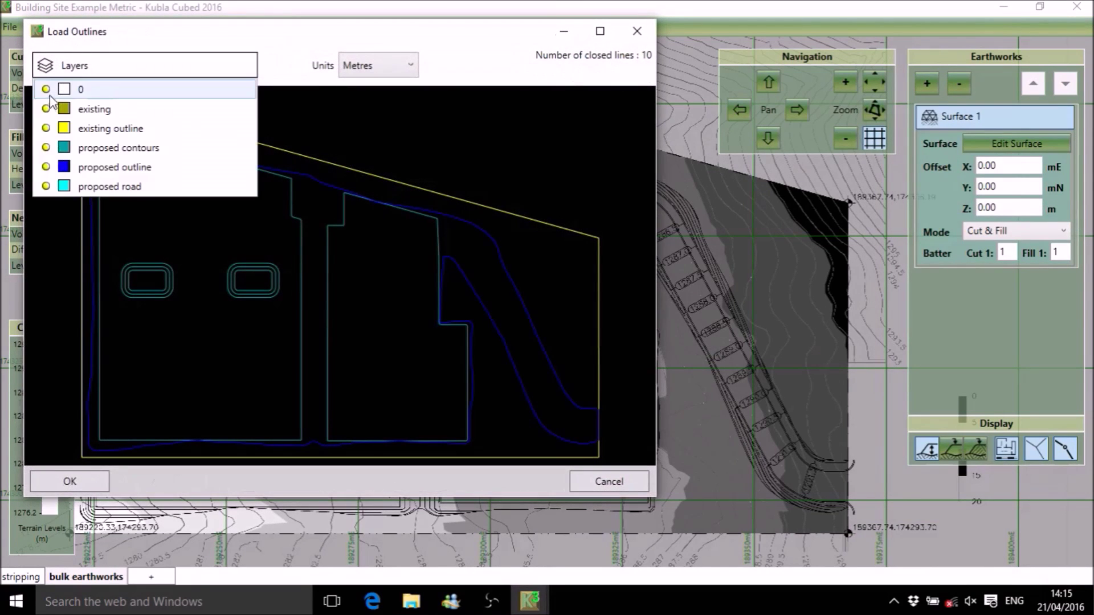
pyautogui.click(46, 129)
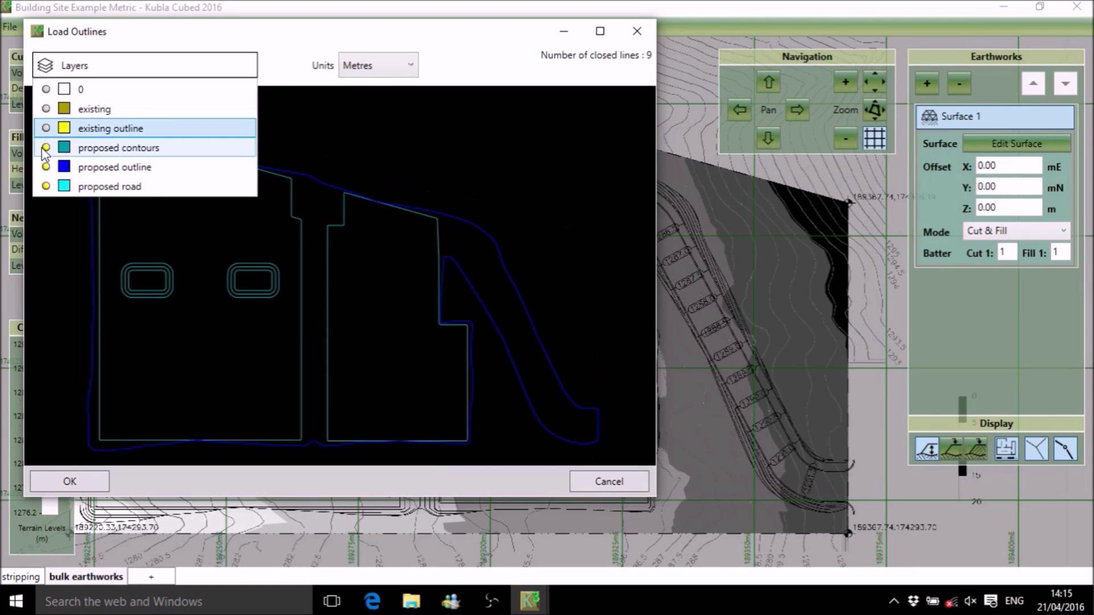
pyautogui.click(46, 148)
pyautogui.click(46, 186)
pyautogui.click(57, 482)
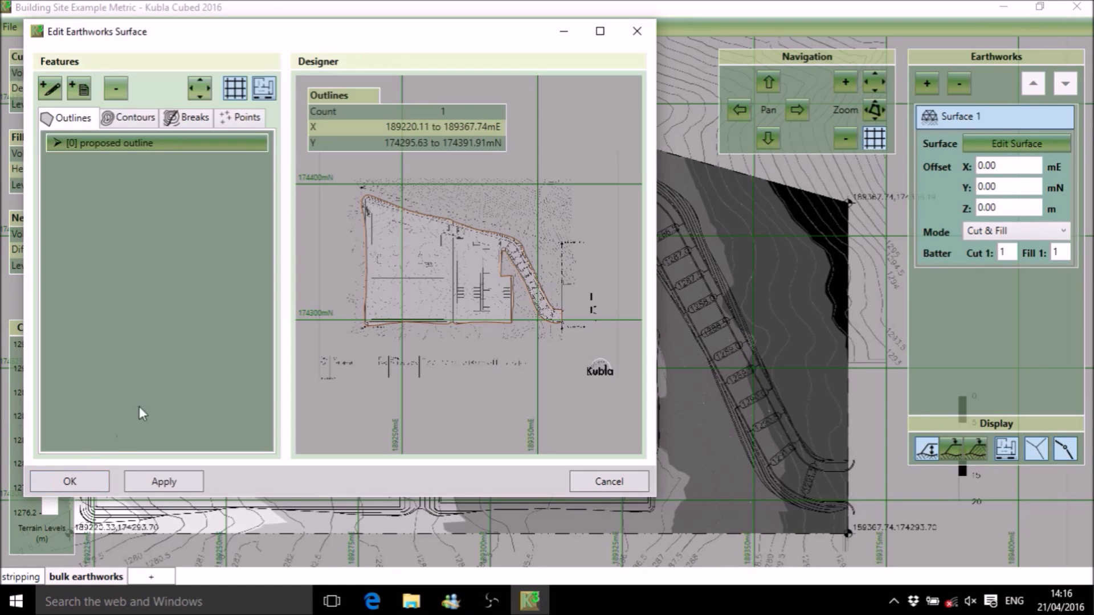
# - Load the 43 proposed contour lines into the surface and apply it
pyautogui.click(128, 121)
pyautogui.click(79, 89)
pyautogui.doubleClick(202, 172)
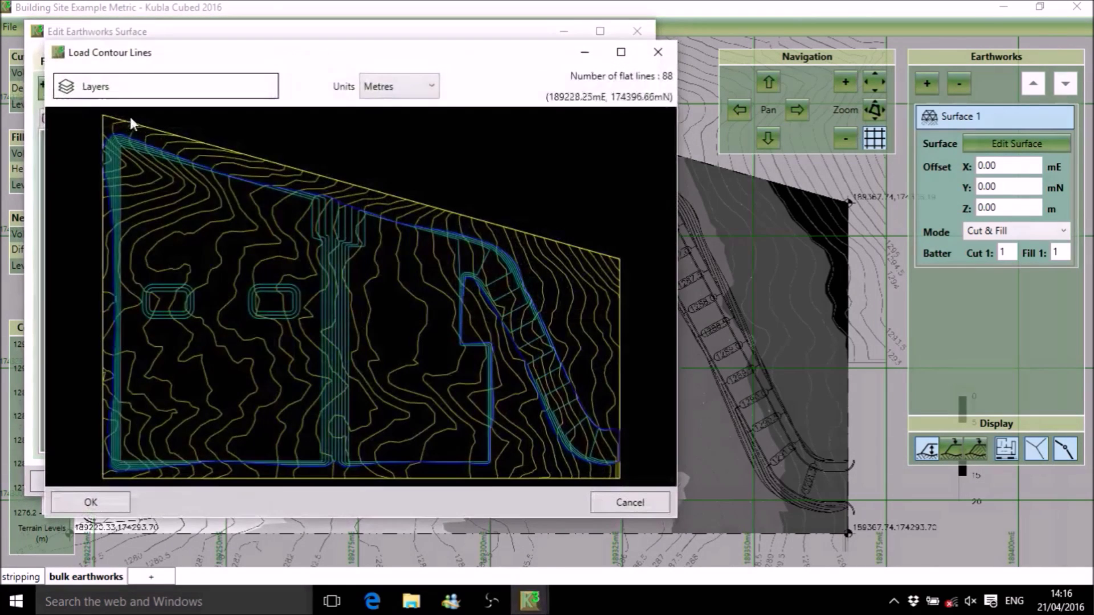
pyautogui.click(114, 86)
pyautogui.click(67, 129)
pyautogui.click(66, 149)
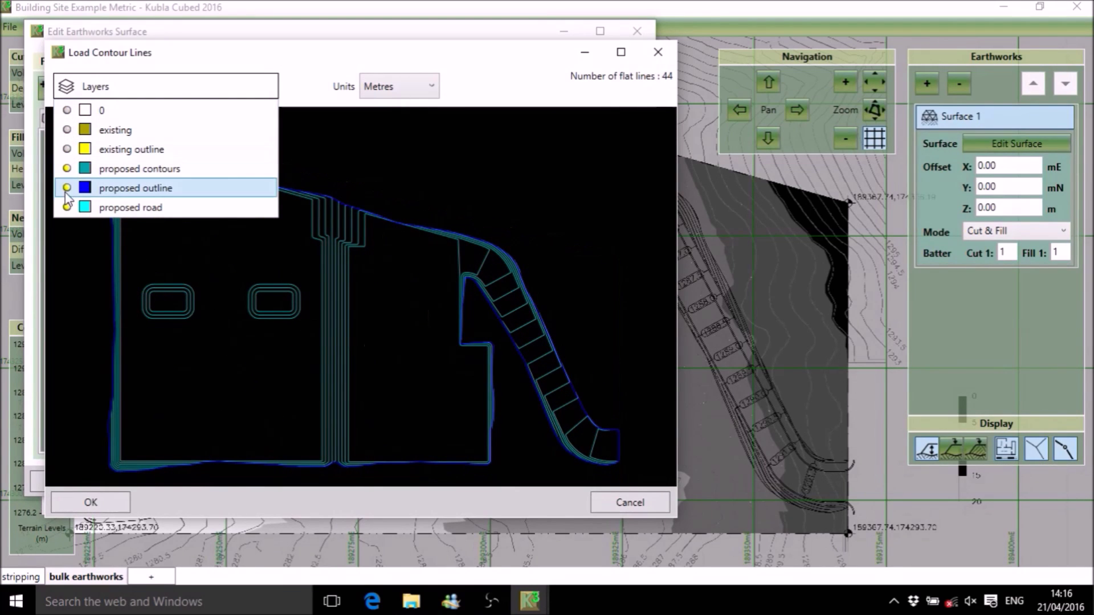
pyautogui.click(67, 187)
pyautogui.click(73, 324)
pyautogui.click(80, 502)
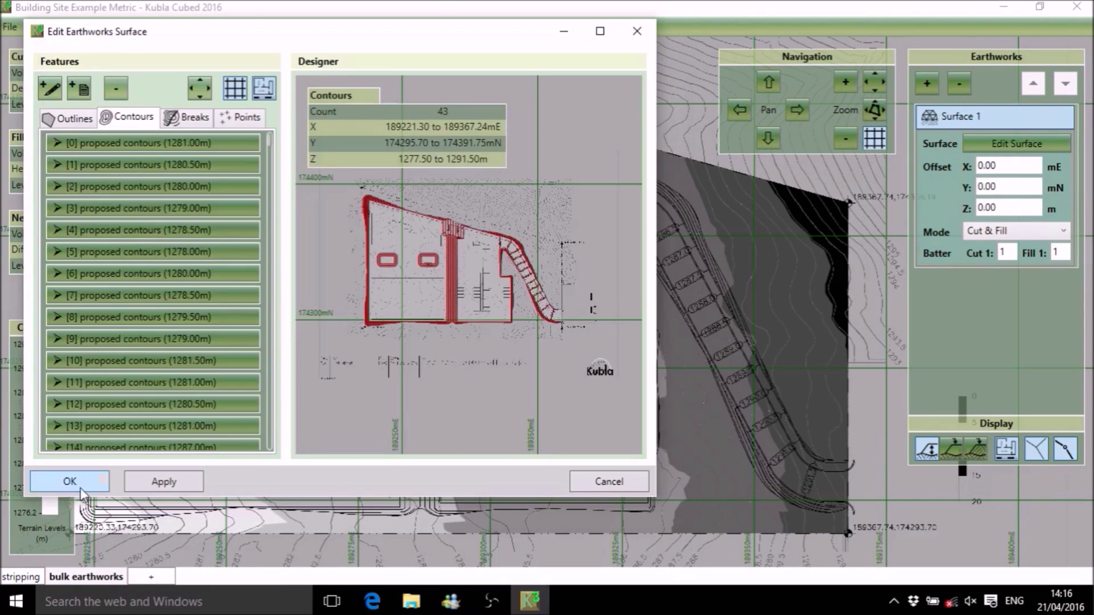
pyautogui.click(82, 482)
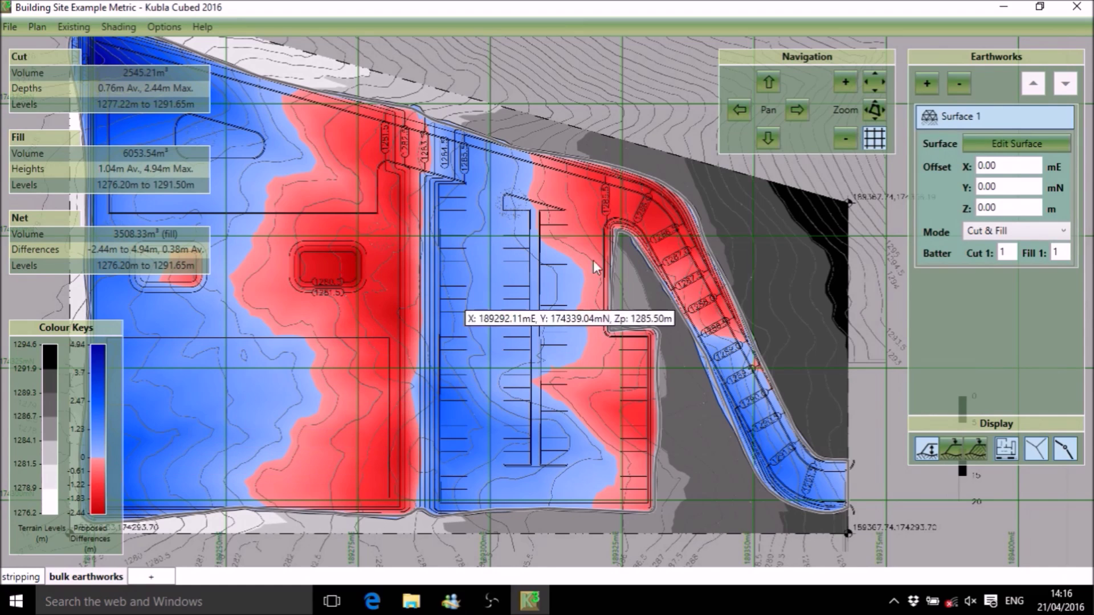
# - Delete Surface 1 from the bulk earthworks phase, confirming the deletion
pyautogui.click(961, 90)
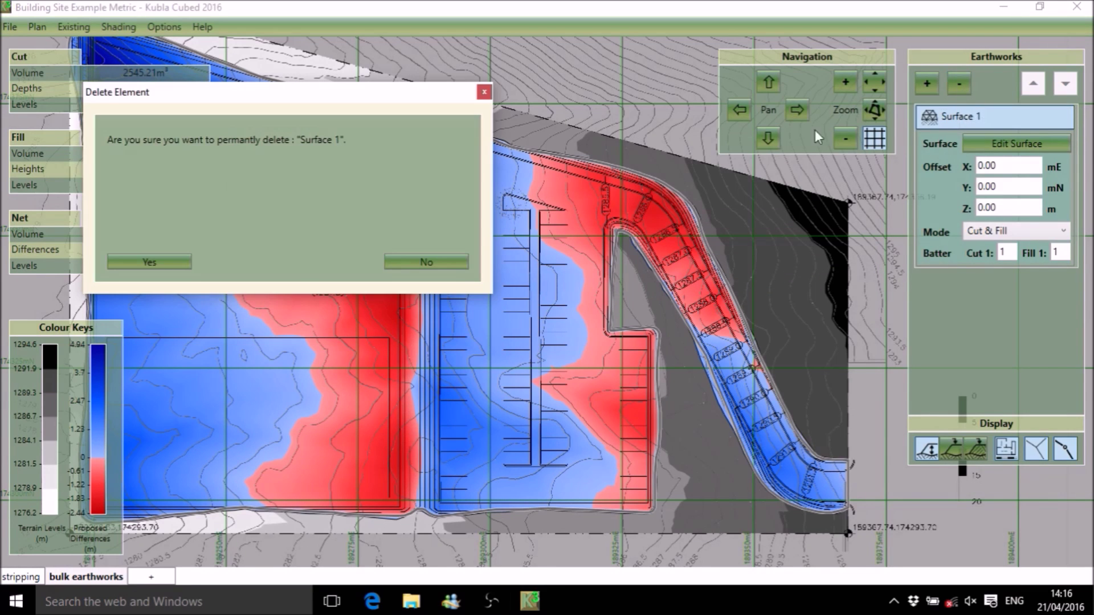
pyautogui.click(151, 262)
pyautogui.click(936, 86)
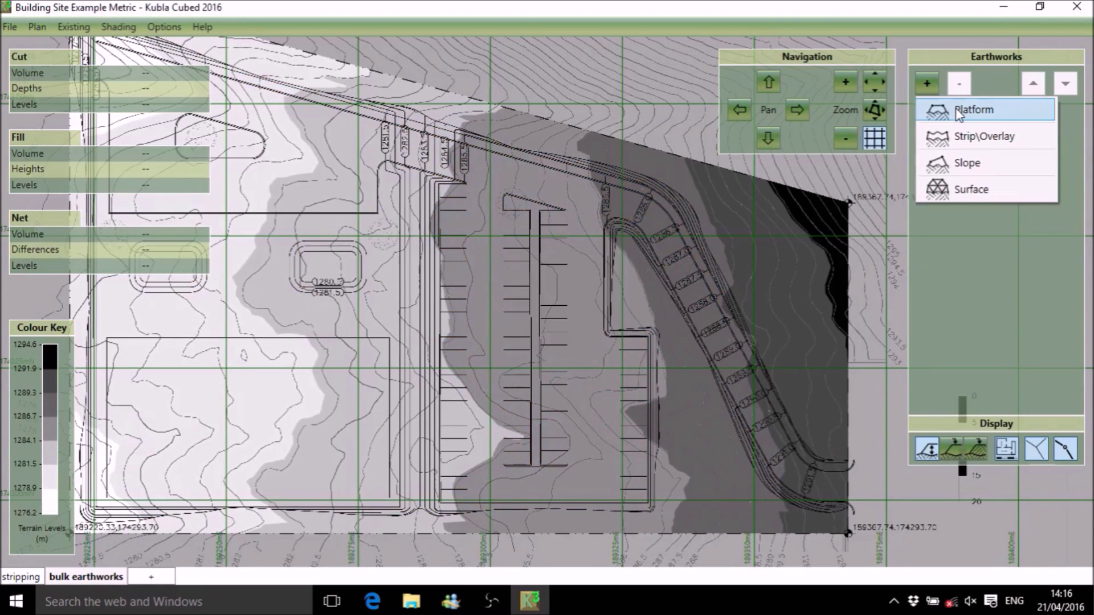
# - Trace a platform over the right-hand part of the site, from bottom edge to top boundary
pyautogui.click(975, 110)
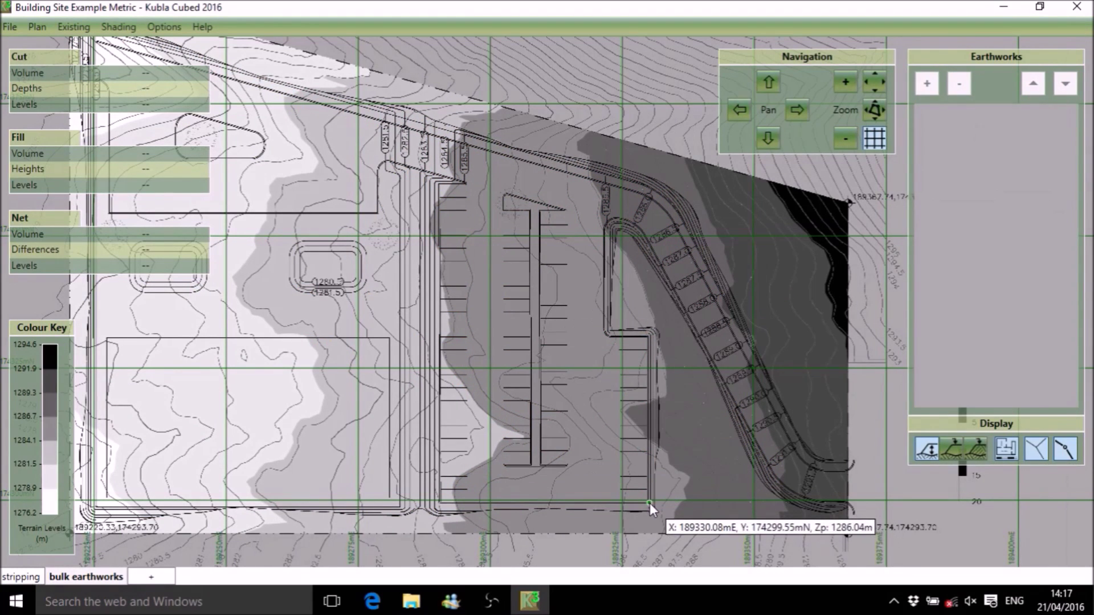
pyautogui.click(649, 503)
pyautogui.click(648, 337)
pyautogui.click(607, 335)
pyautogui.click(605, 176)
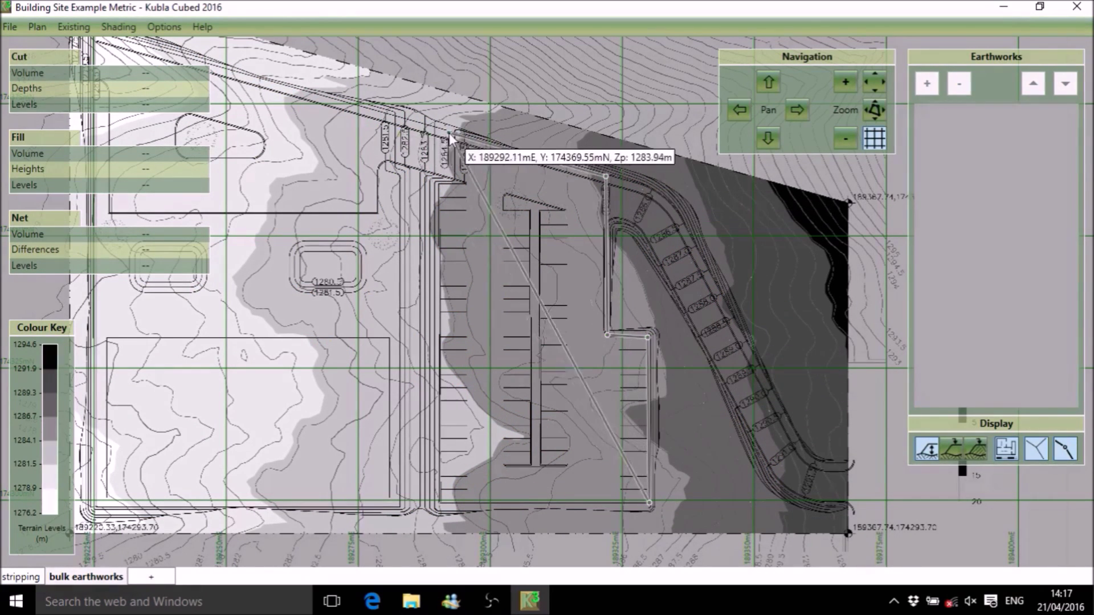
pyautogui.click(436, 130)
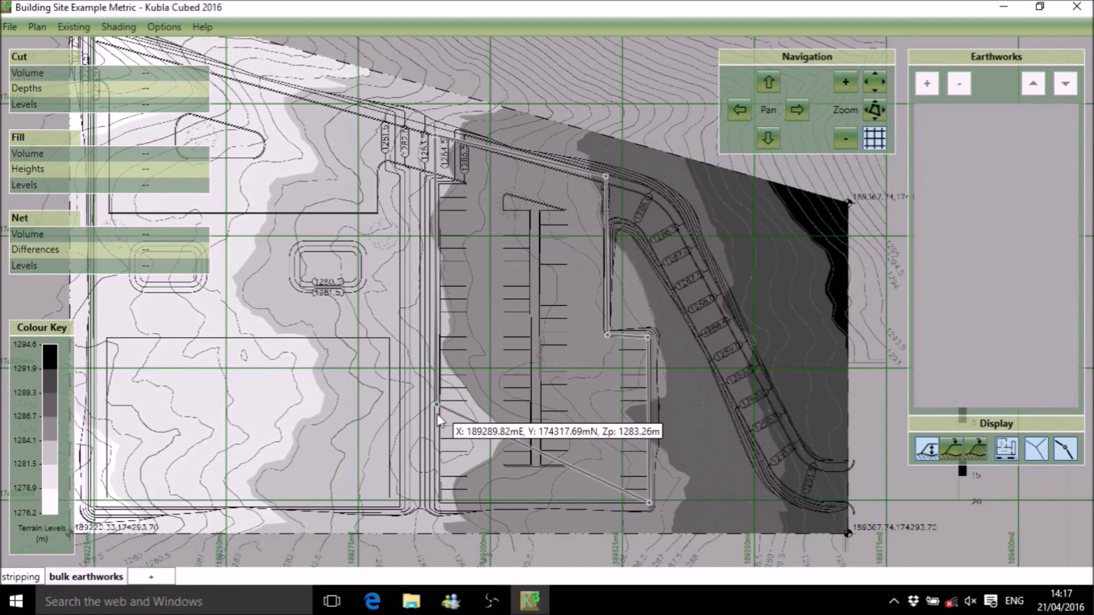
pyautogui.doubleClick(435, 502)
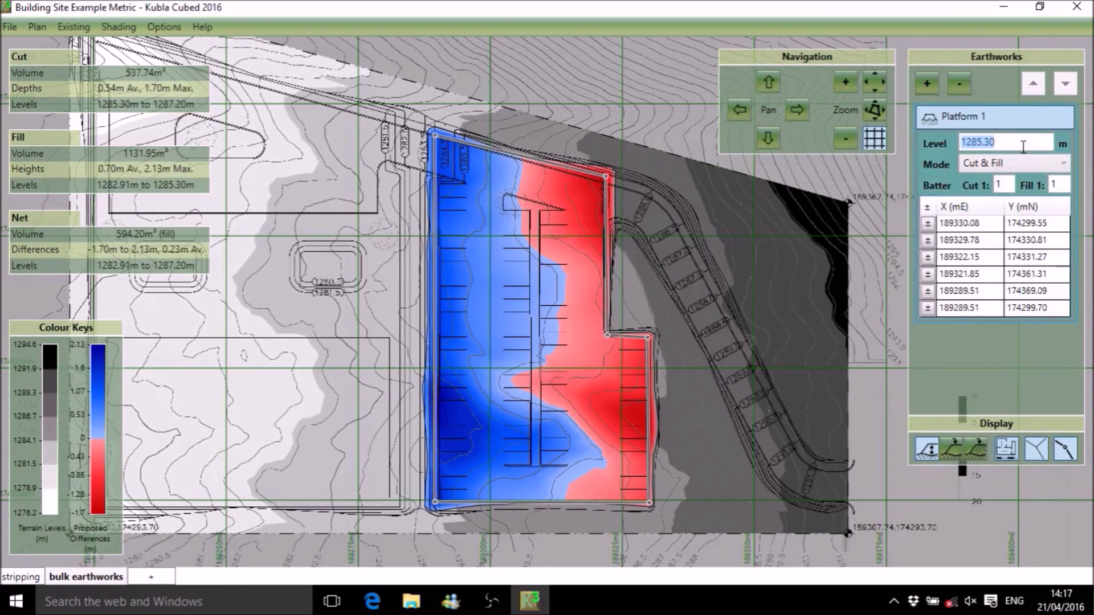
# - Set the platform level to 1285.50 m
pyautogui.click(980, 143)
pyautogui.press('Delete')
pyautogui.write('5')
pyautogui.click(1000, 185)
# - Add a second platform and place its first corners along the shared edge
pyautogui.click(926, 84)
pyautogui.click(980, 110)
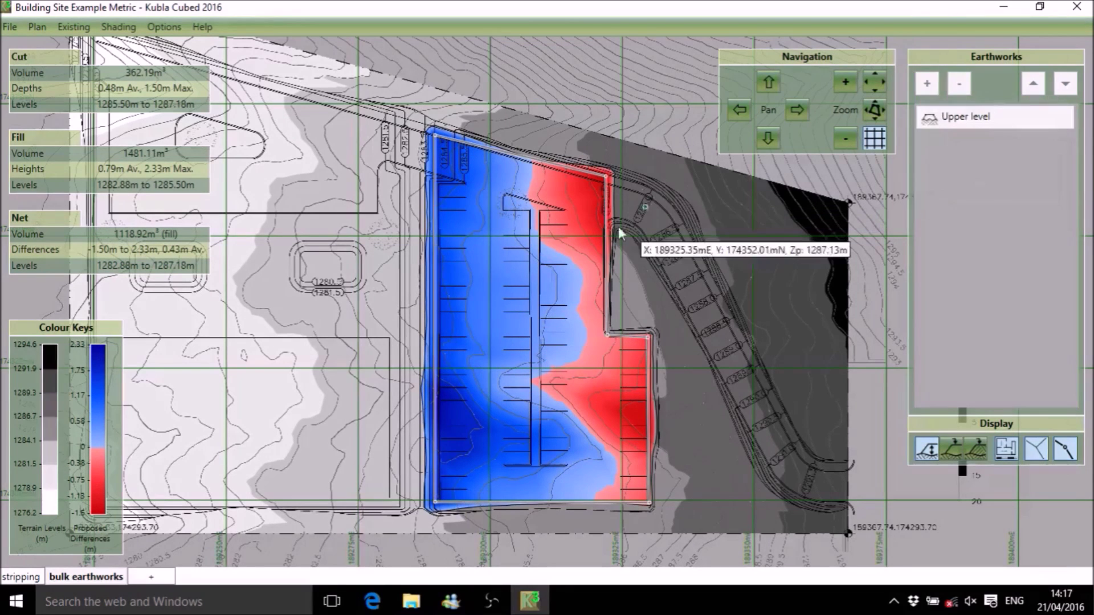
pyautogui.click(401, 506)
pyautogui.click(401, 127)
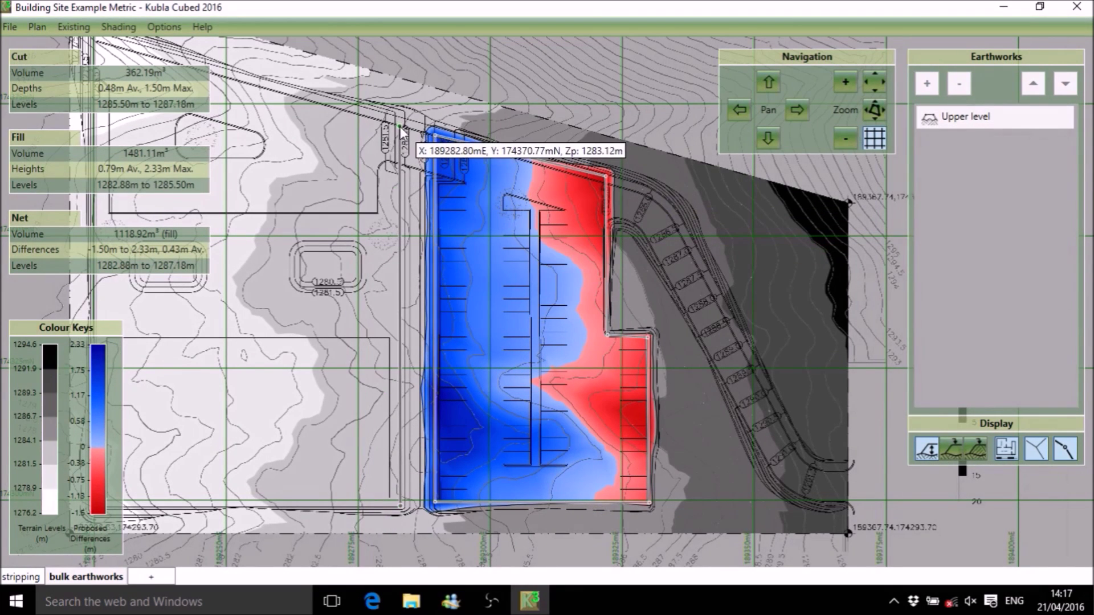
# - Finish the left platform outline at its top-left corner and close it
pyautogui.scroll(-2, 501, 248)
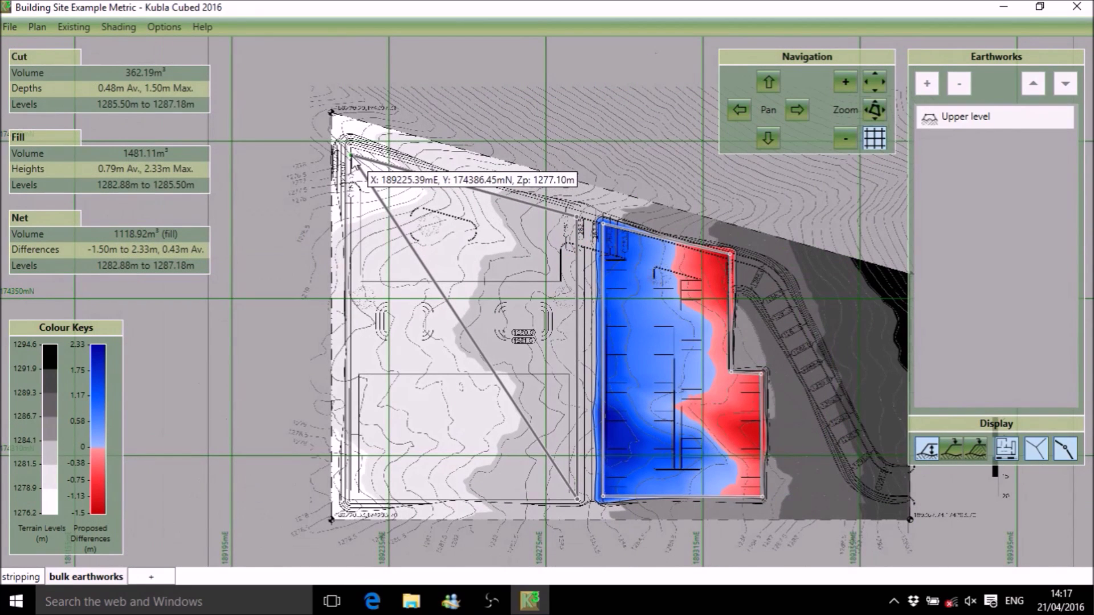
pyautogui.click(351, 155)
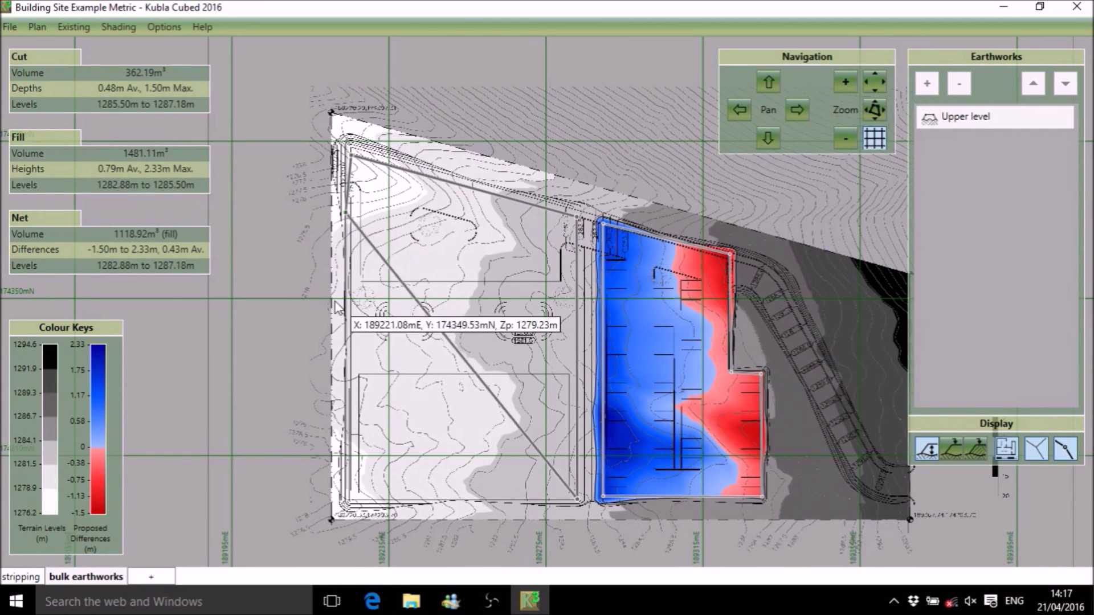
pyautogui.doubleClick(349, 506)
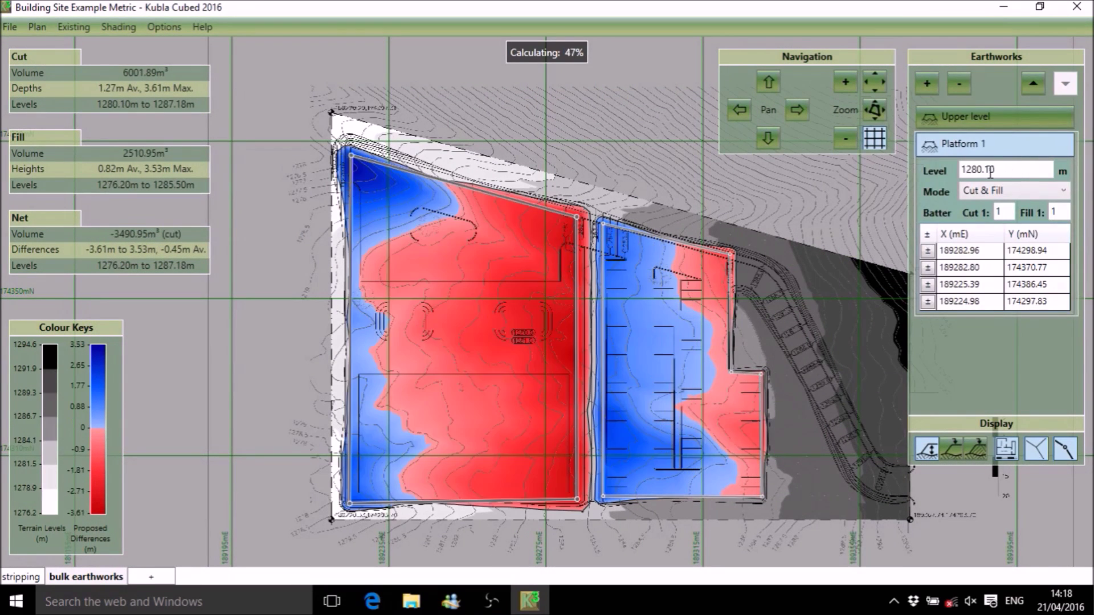
# - Set the platform level to 1280.50 m and name it 'Lower level'
pyautogui.press('BackSpace')
pyautogui.write('5')
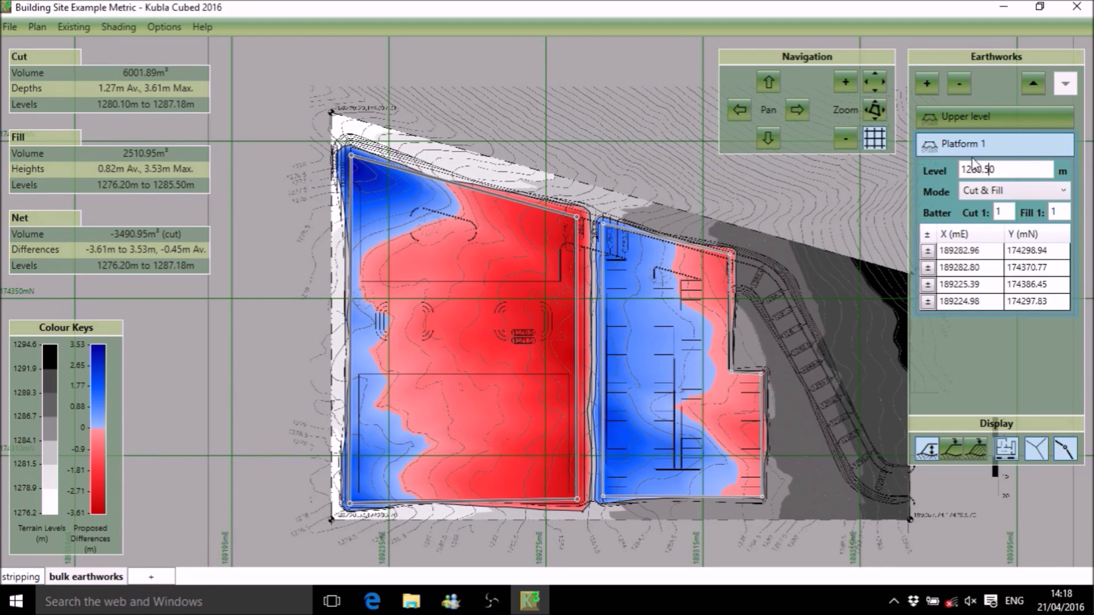
pyautogui.click(963, 146)
pyautogui.write('Lower level')
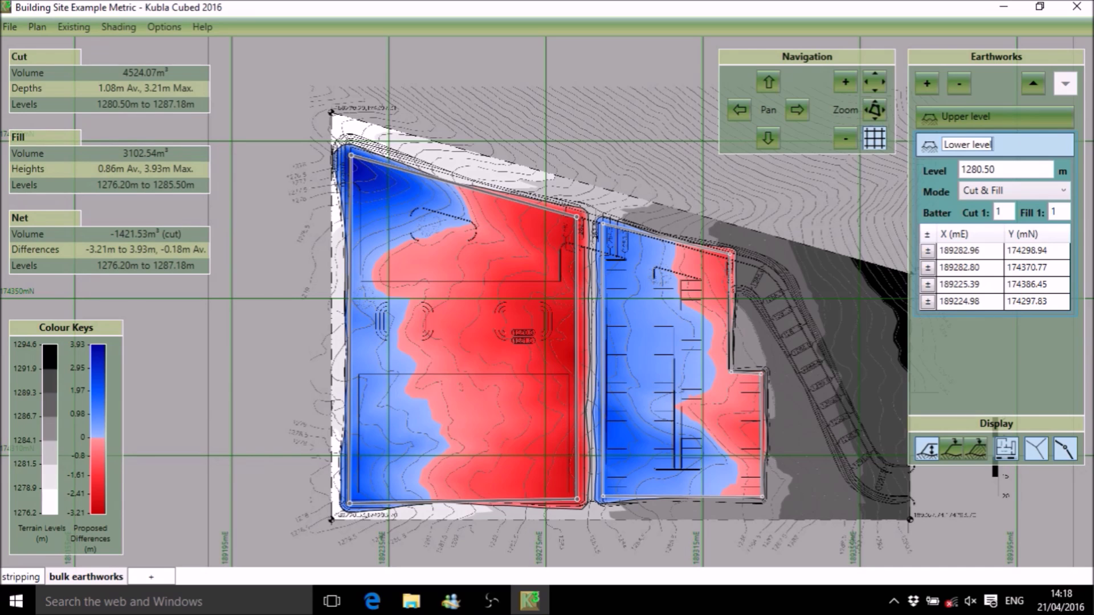
pyautogui.press('Return')
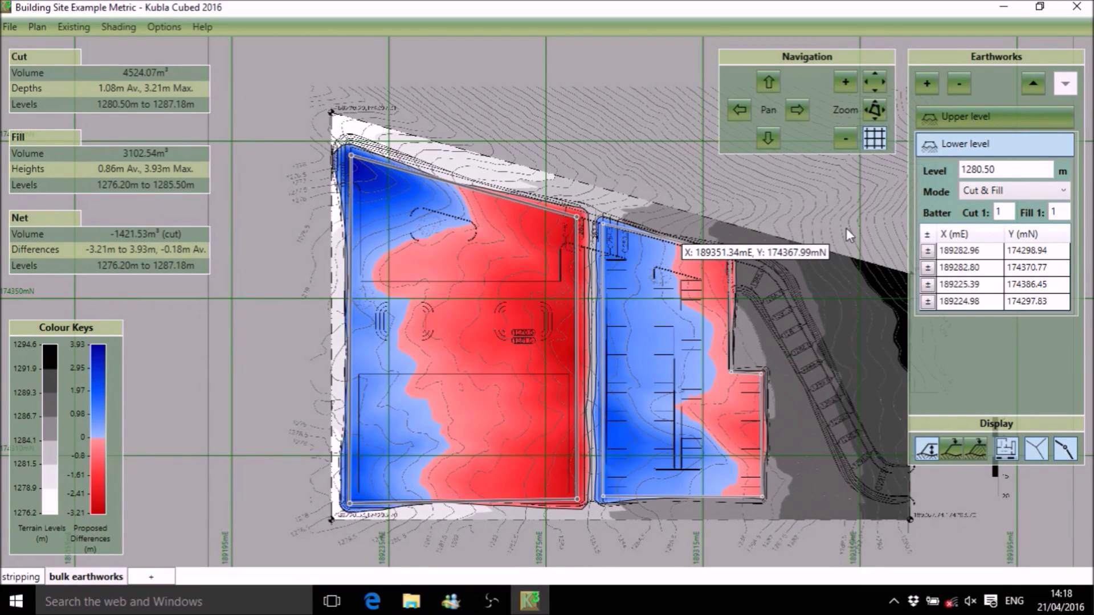
pyautogui.click(927, 90)
pyautogui.click(957, 163)
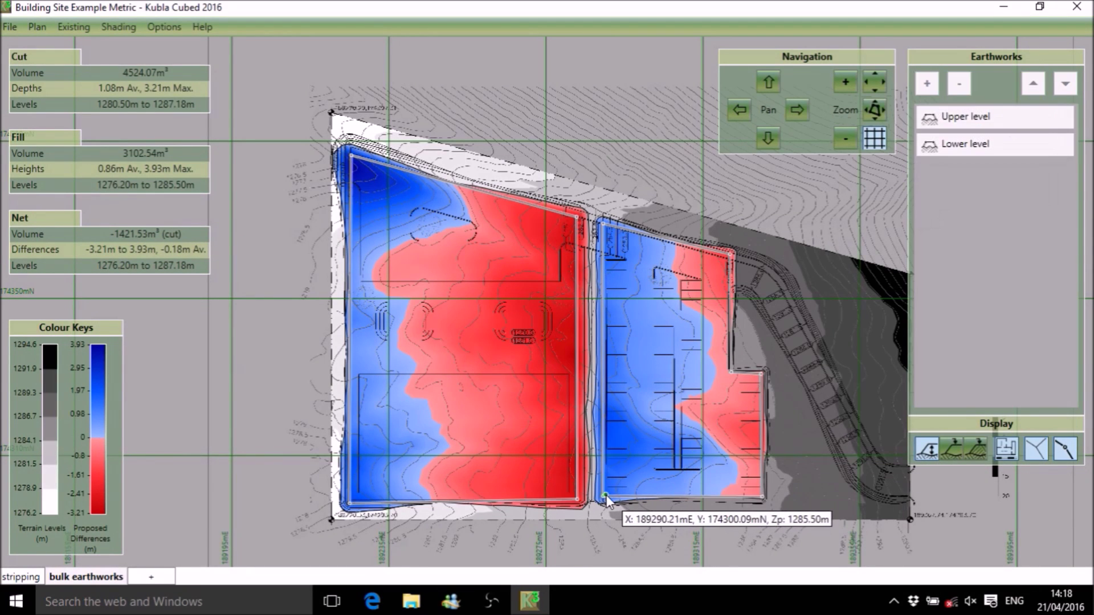
# - Trace Slope 1 across the gap between the lower and upper platforms
pyautogui.click(604, 496)
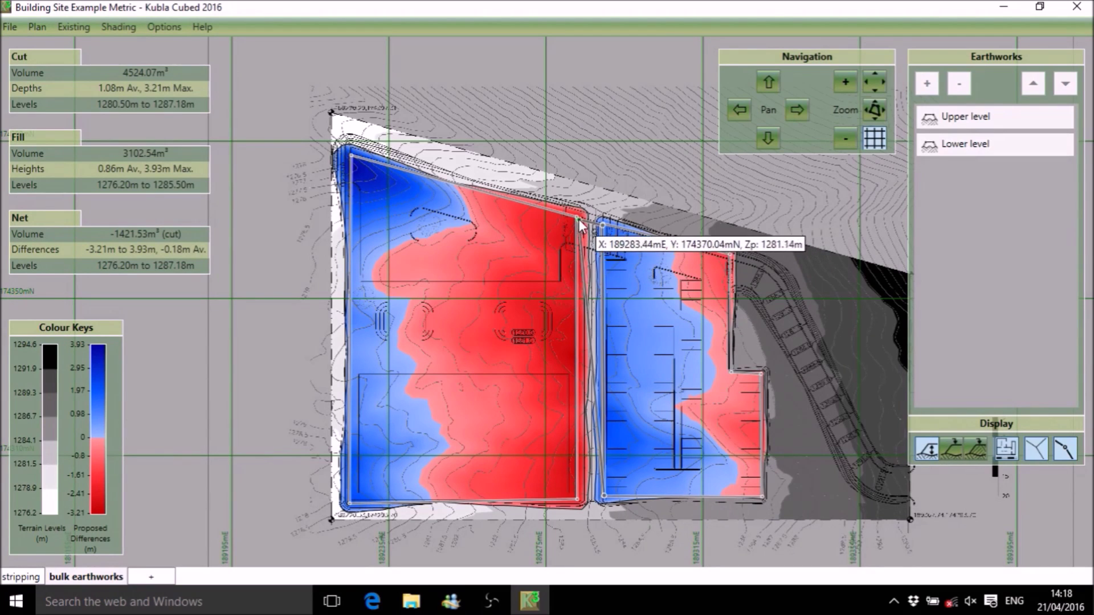
pyautogui.click(577, 271)
pyautogui.doubleClick(577, 501)
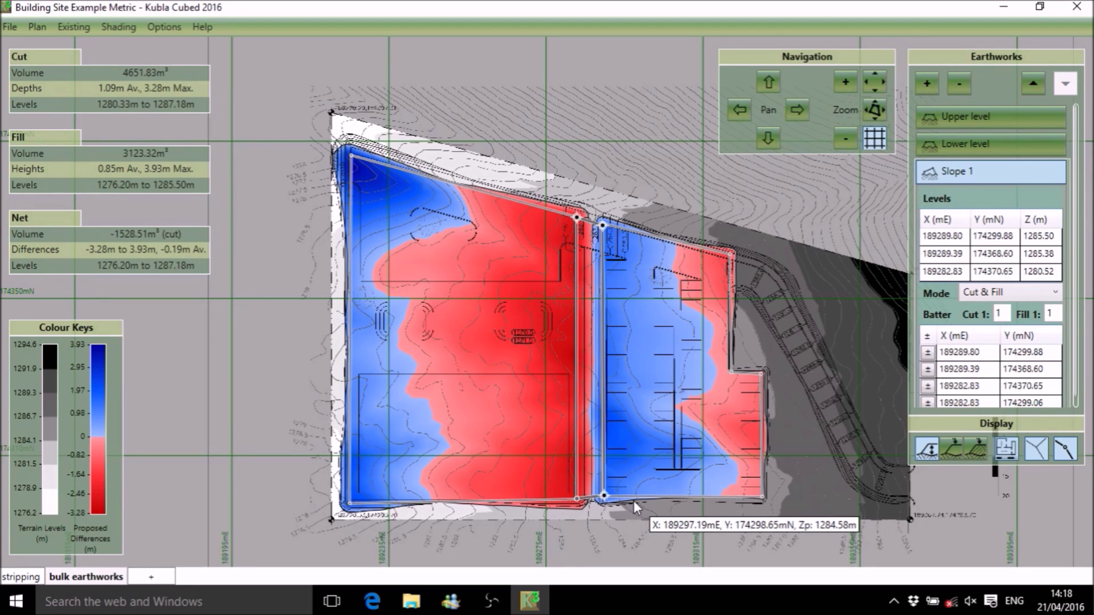
# - Add a surface using only the proposed road break lines from the drawing
pyautogui.click(927, 84)
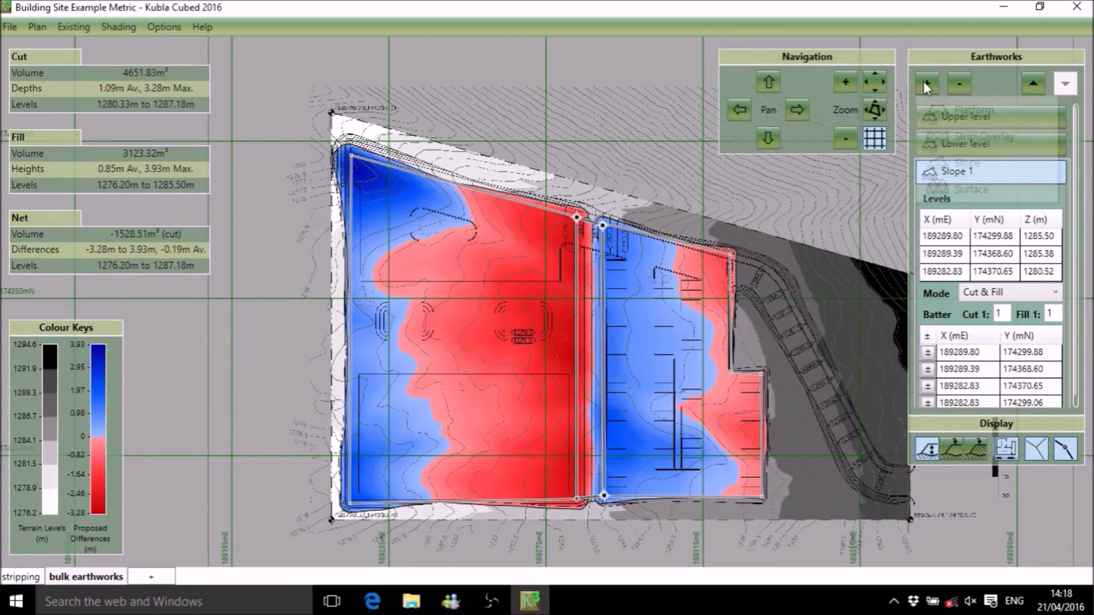
pyautogui.click(962, 191)
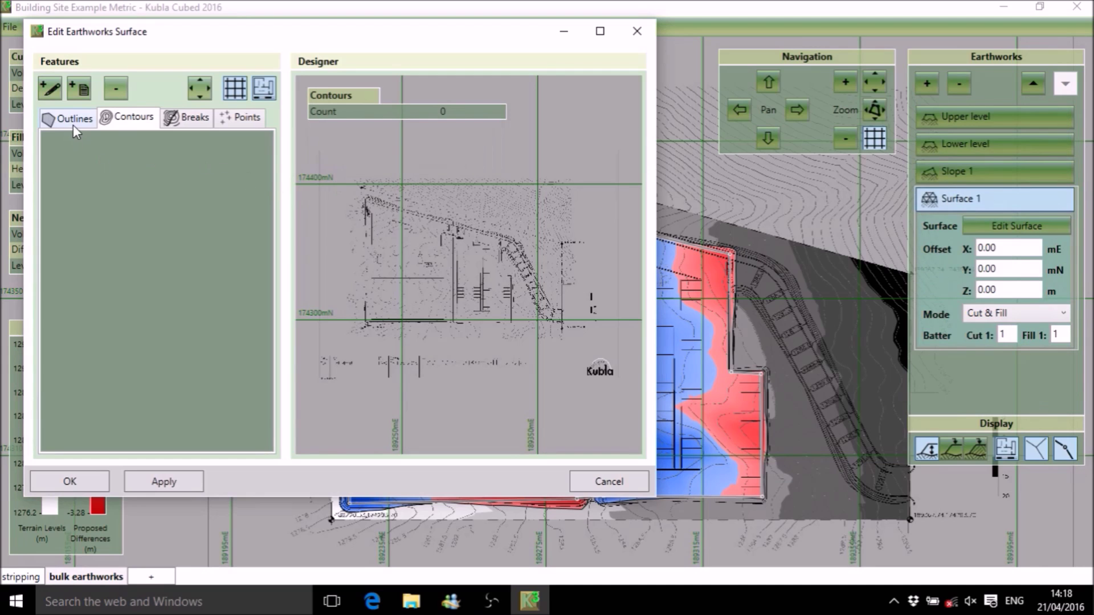
pyautogui.click(191, 121)
pyautogui.click(78, 88)
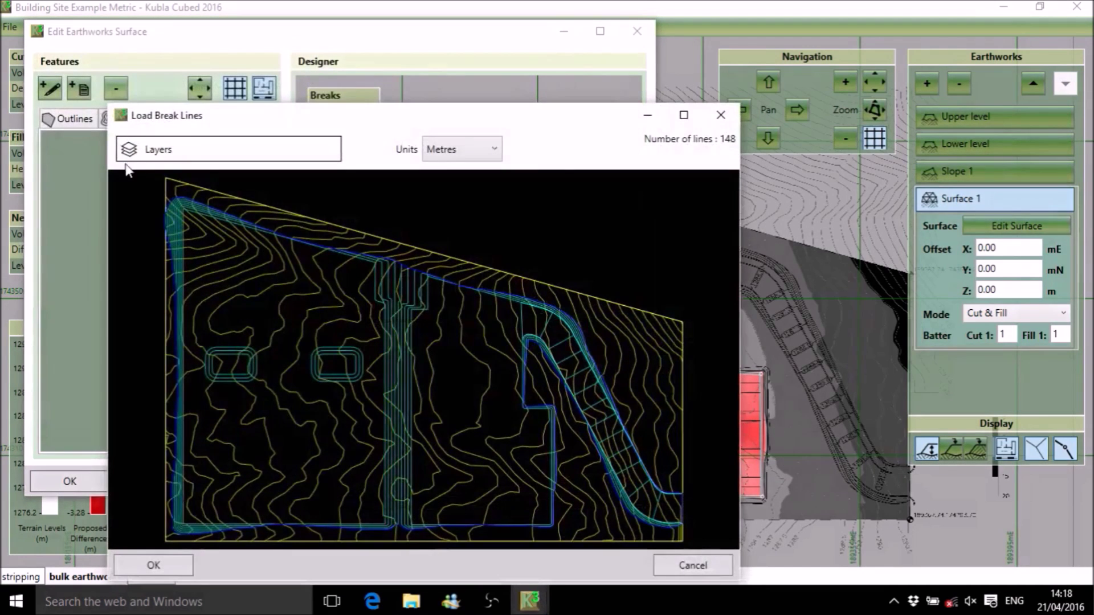
pyautogui.click(127, 149)
pyautogui.click(130, 192)
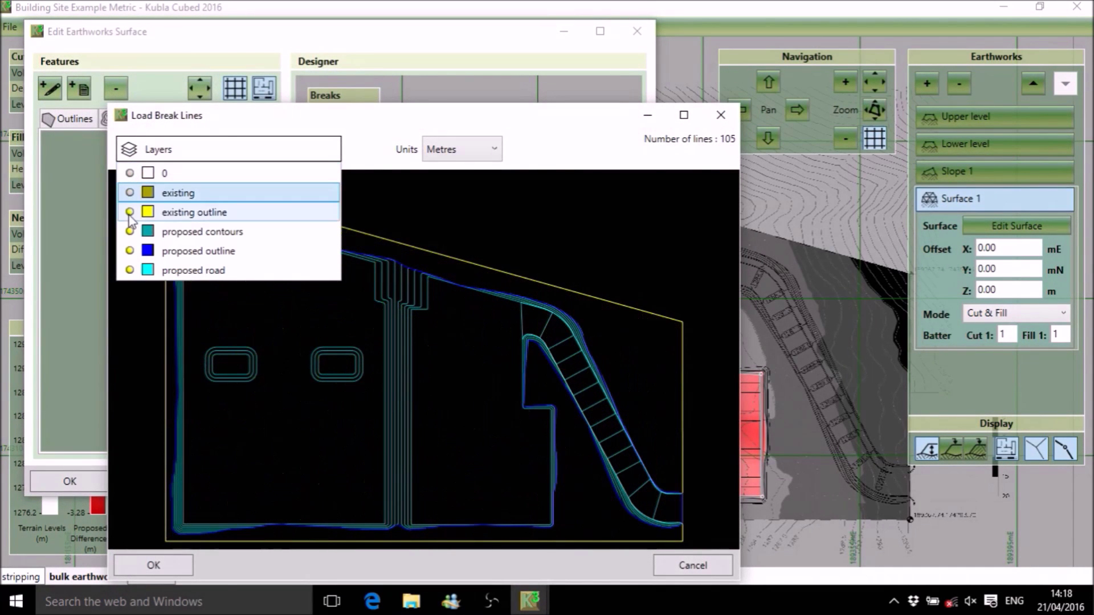
pyautogui.click(130, 211)
pyautogui.click(130, 231)
pyautogui.click(130, 251)
pyautogui.click(127, 149)
# - Start a new site outline and trace it down the road's curves toward the road end
pyautogui.click(153, 565)
pyautogui.click(74, 118)
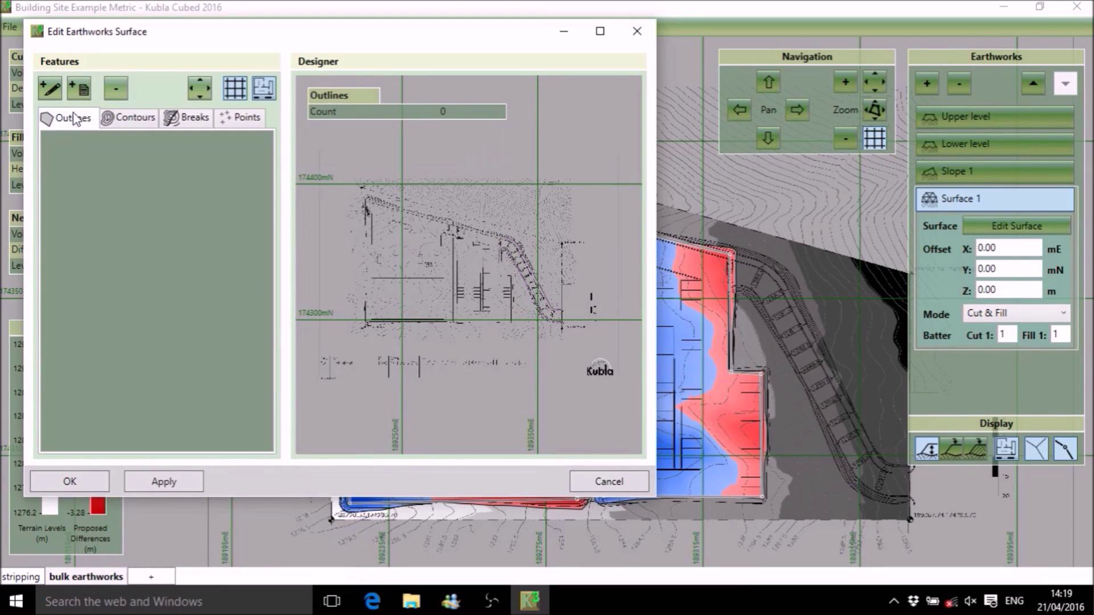
pyautogui.scroll(3, 487, 222)
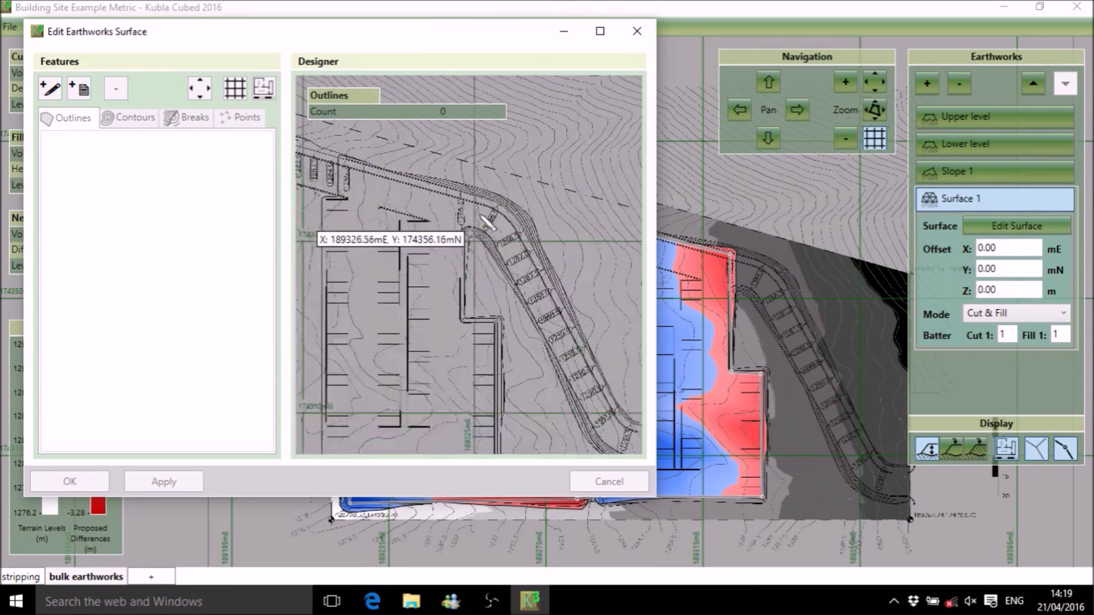
pyautogui.scroll(2, 487, 222)
pyautogui.scroll(2, 445, 196)
pyautogui.click(450, 171)
pyautogui.click(454, 341)
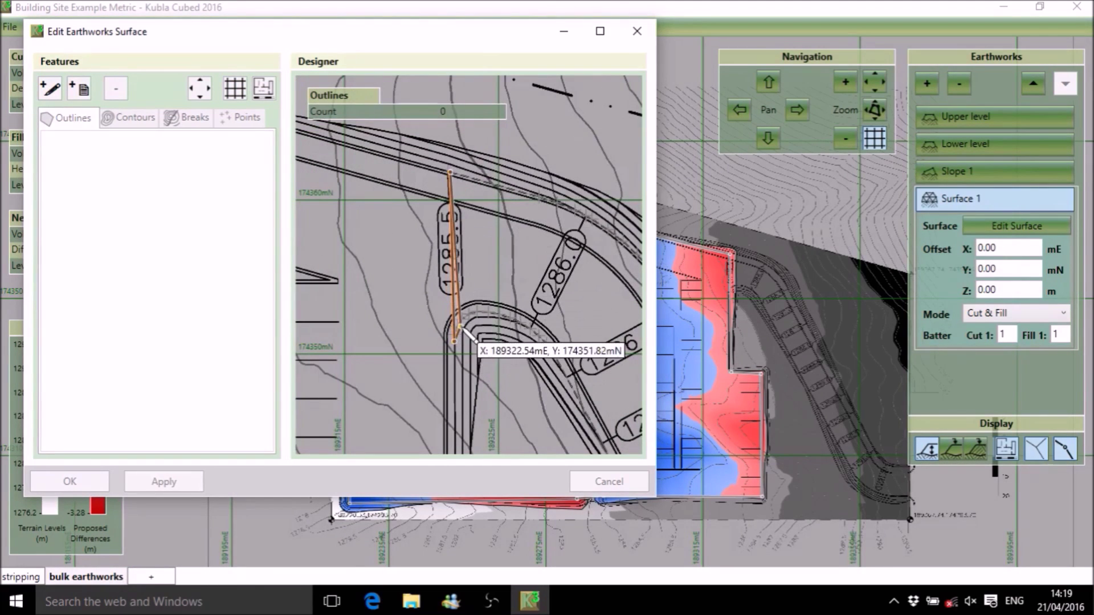
pyautogui.click(462, 320)
pyautogui.click(504, 316)
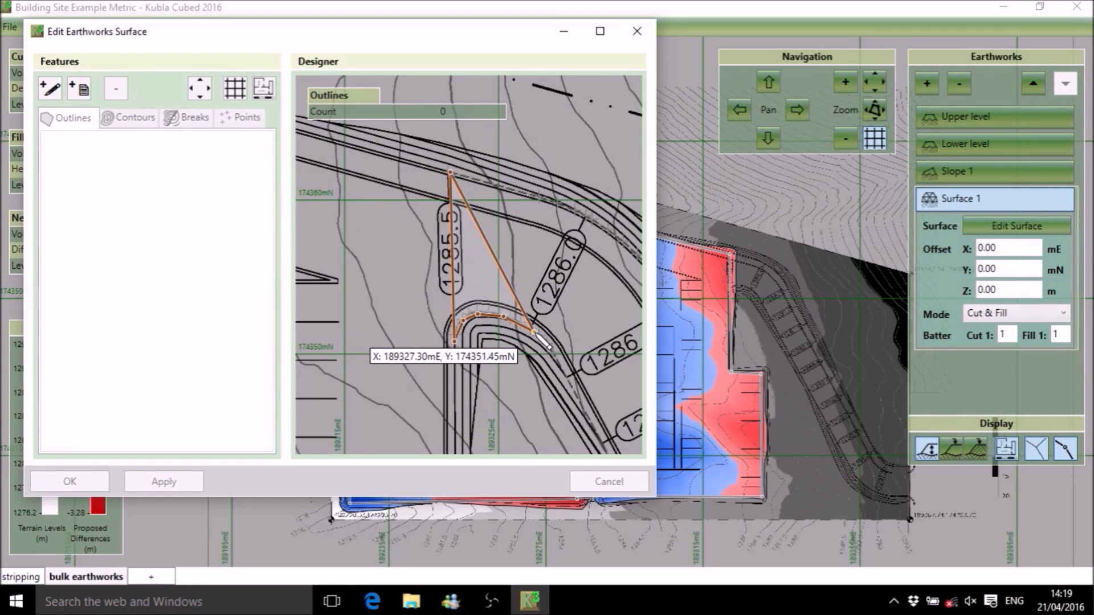
pyautogui.click(534, 332)
pyautogui.scroll(-3, 560, 369)
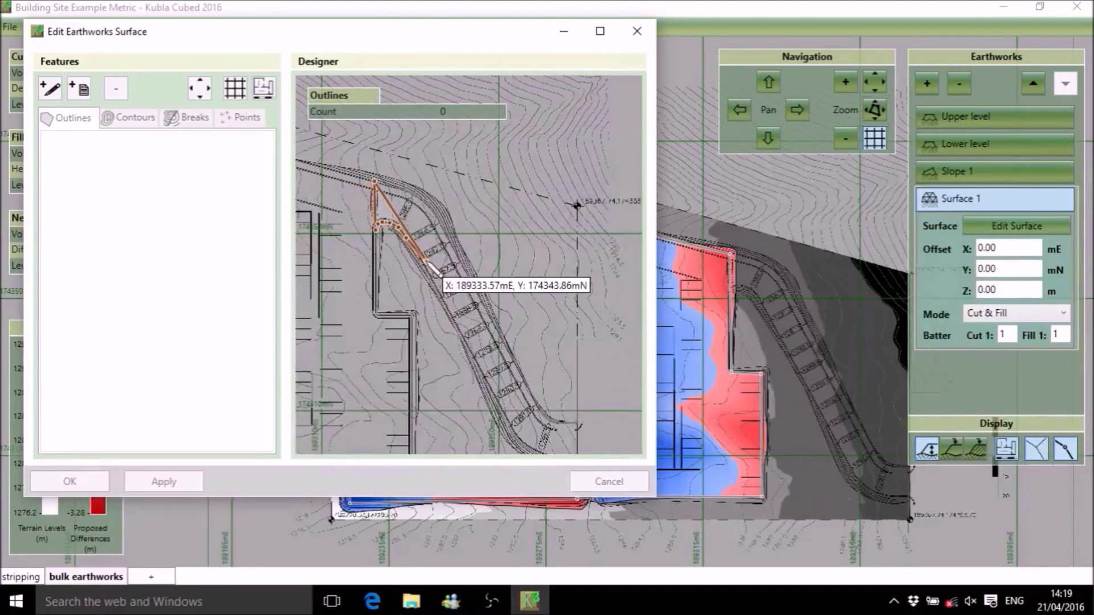
pyautogui.scroll(4, 519, 450)
pyautogui.click(480, 353)
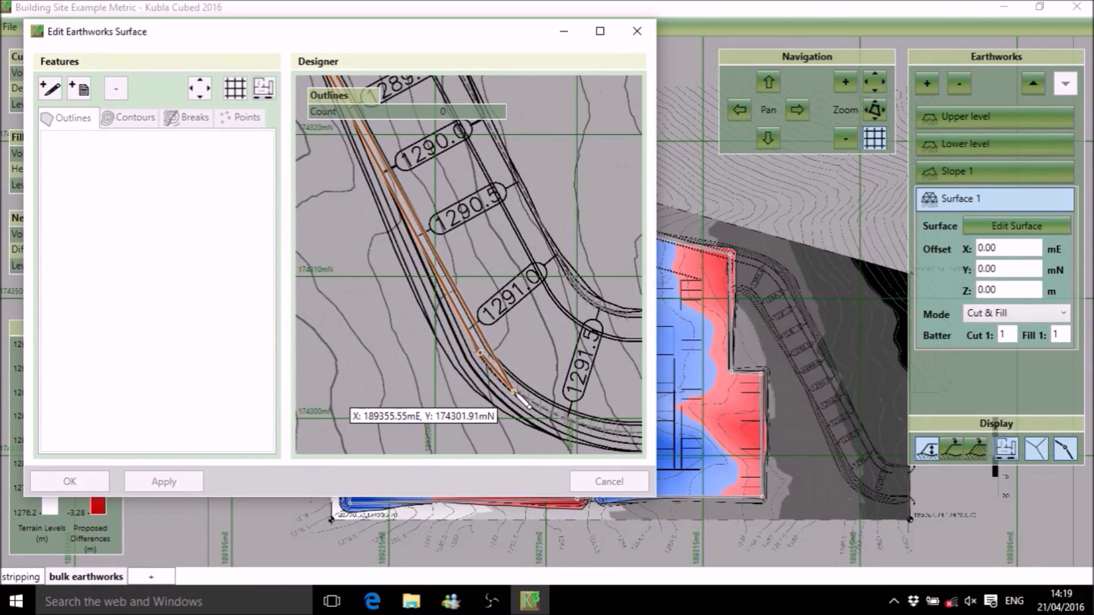
pyautogui.click(513, 391)
pyautogui.click(557, 415)
# - Trace the outline back up the road's right edge, close it and apply the road surface
pyautogui.scroll(2, 557, 414)
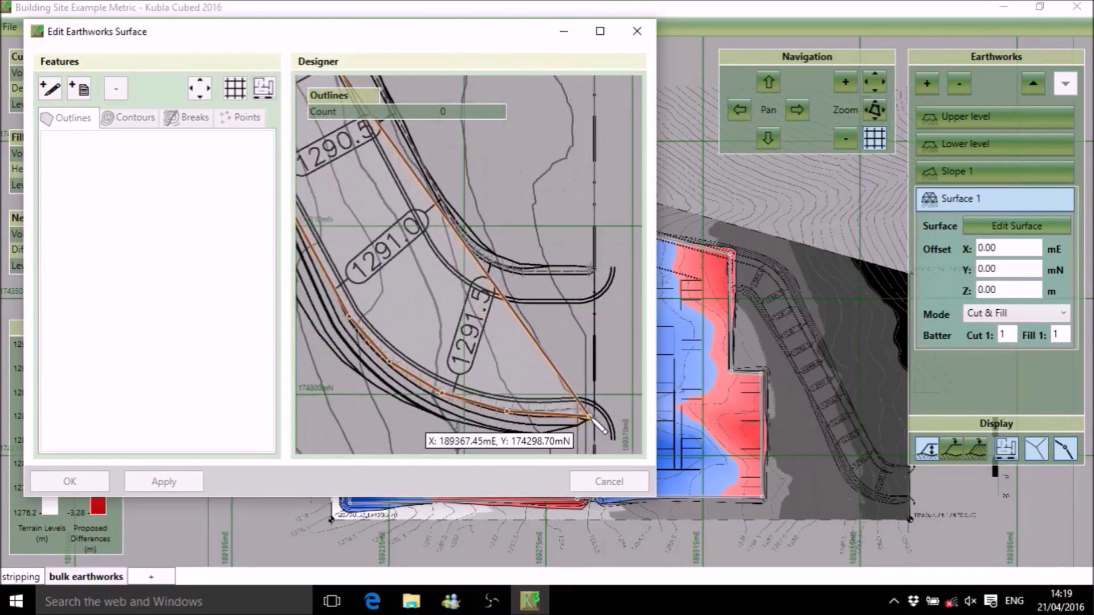
pyautogui.click(483, 409)
pyautogui.click(572, 409)
pyautogui.click(593, 417)
pyautogui.click(593, 226)
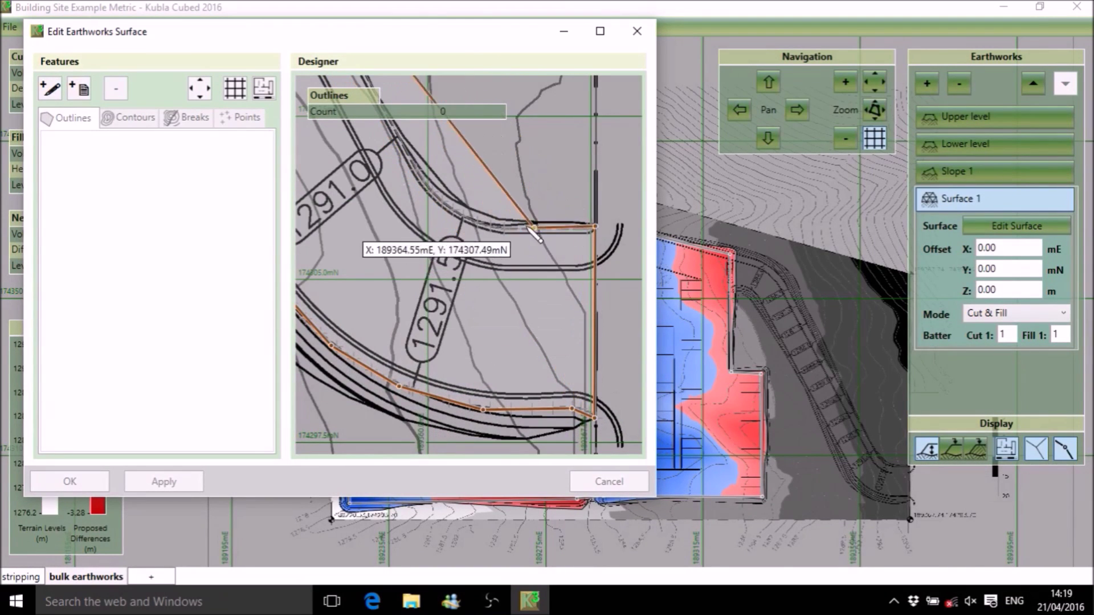
pyautogui.click(496, 229)
pyautogui.click(456, 214)
pyautogui.click(429, 190)
pyautogui.click(412, 155)
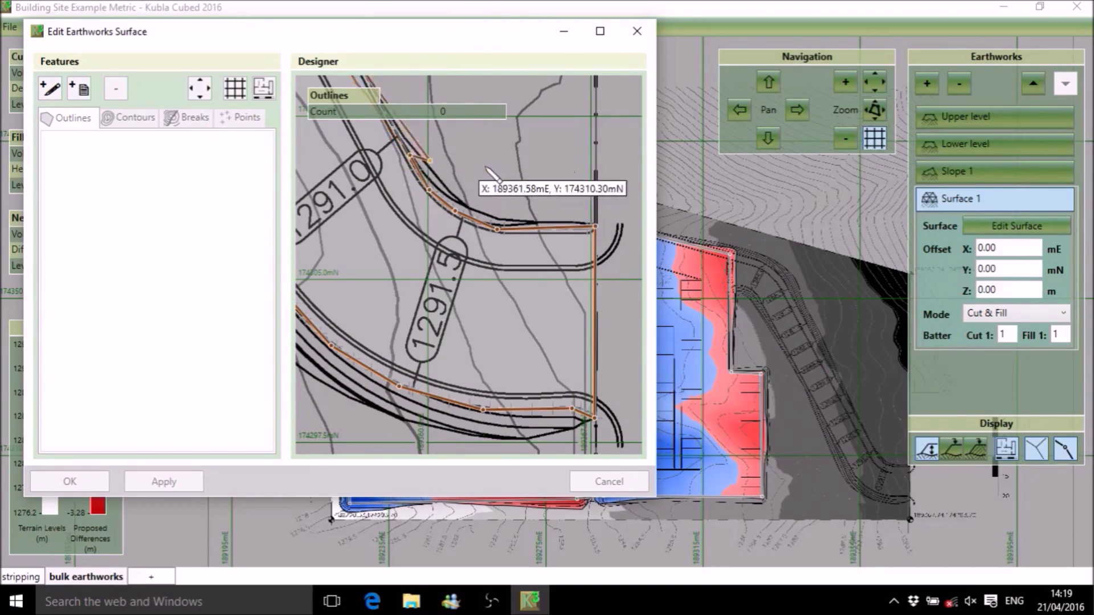
pyautogui.scroll(-3, 502, 285)
pyautogui.scroll(-2, 551, 356)
pyautogui.scroll(3, 456, 177)
pyautogui.scroll(2, 479, 205)
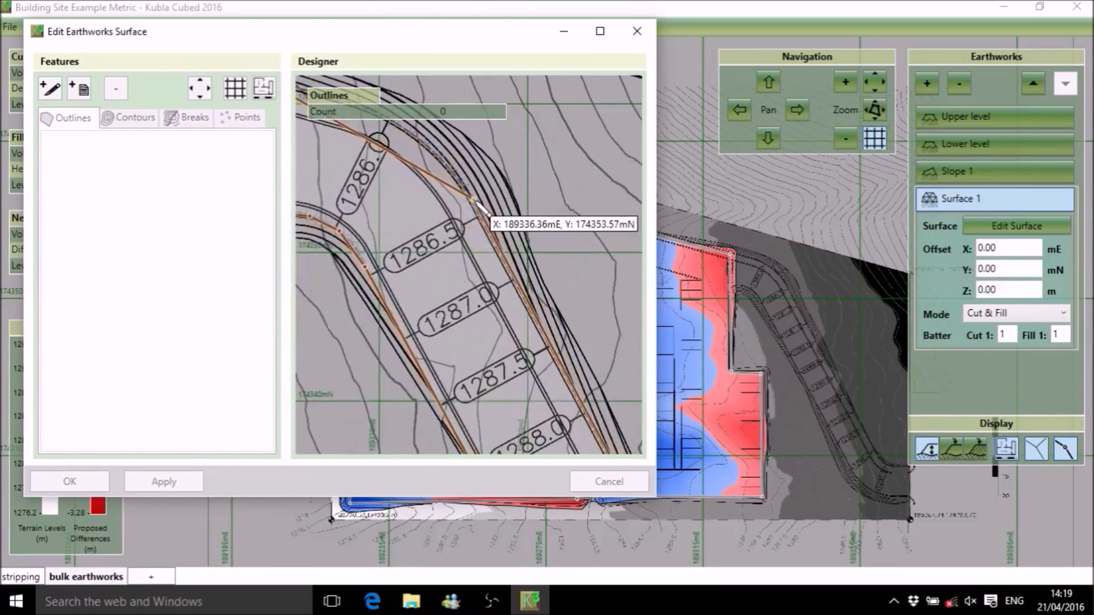
pyautogui.scroll(-2, 399, 162)
pyautogui.scroll(2, 439, 165)
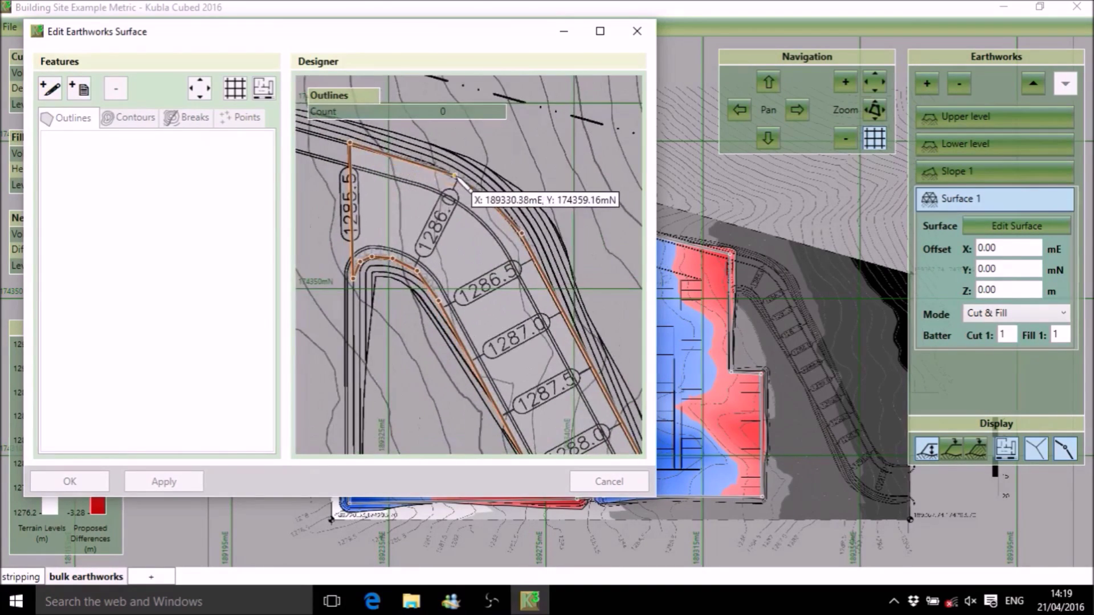
pyautogui.doubleClick(399, 155)
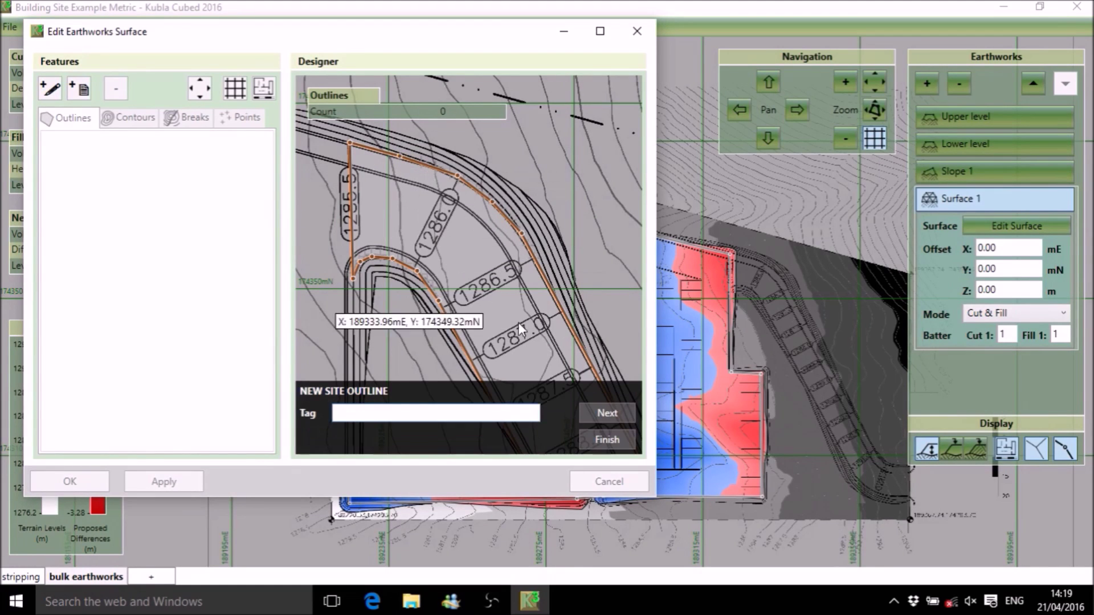
pyautogui.click(591, 447)
pyautogui.click(99, 487)
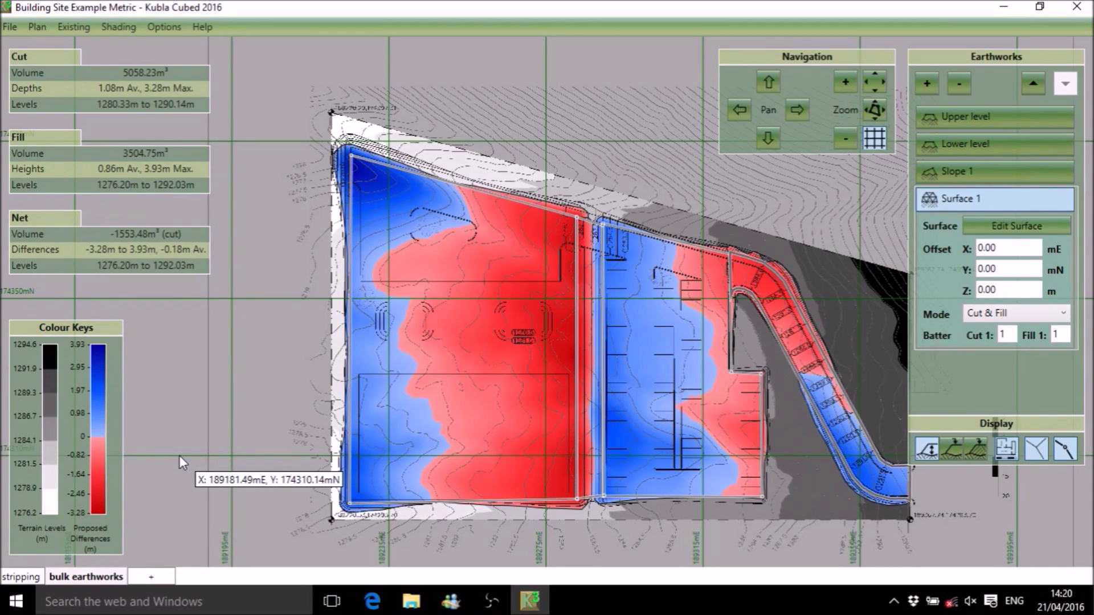
# - Zoom out over the recalculated site, showing about 1553 m³ net cut
pyautogui.scroll(-1, 180, 456)
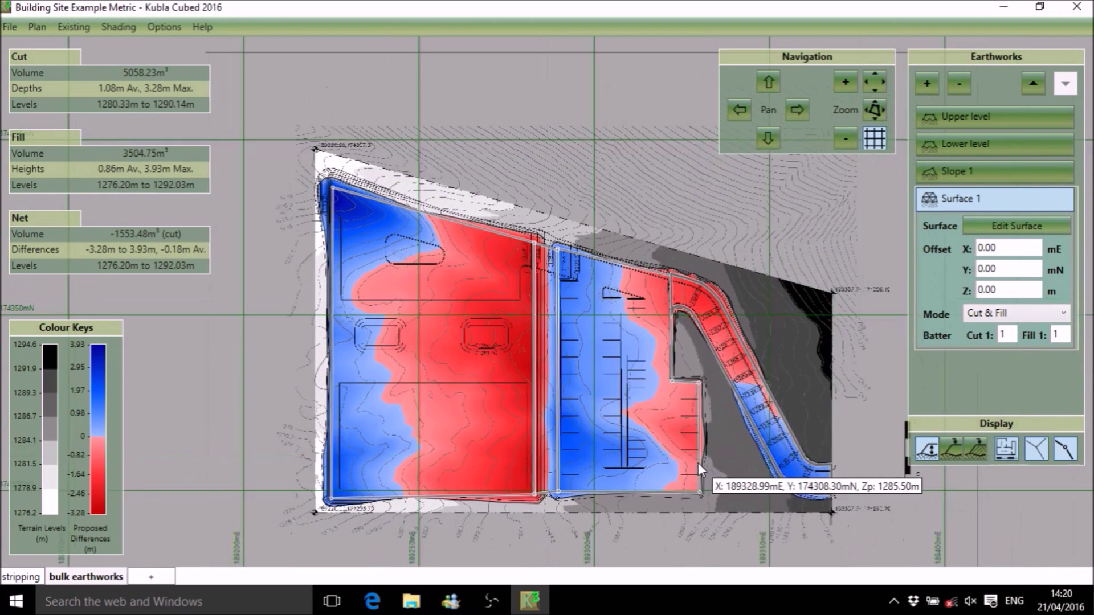